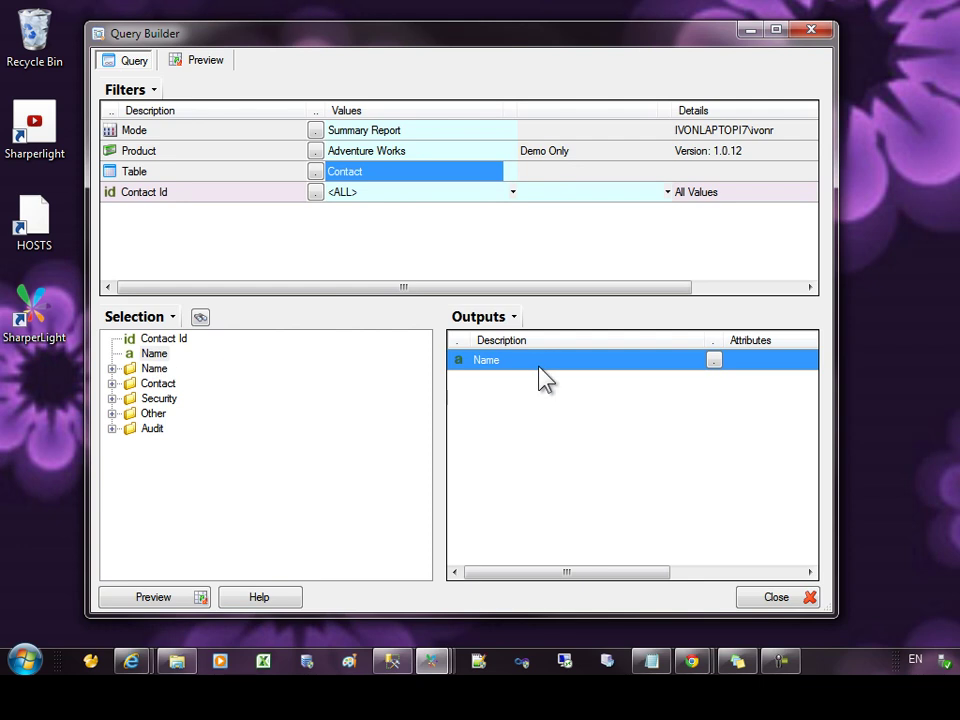
Inspect the FirstName and LastName columns in the query's generated SQL, then return to design
{"action": "left_click", "coordinate": [200, 60]}
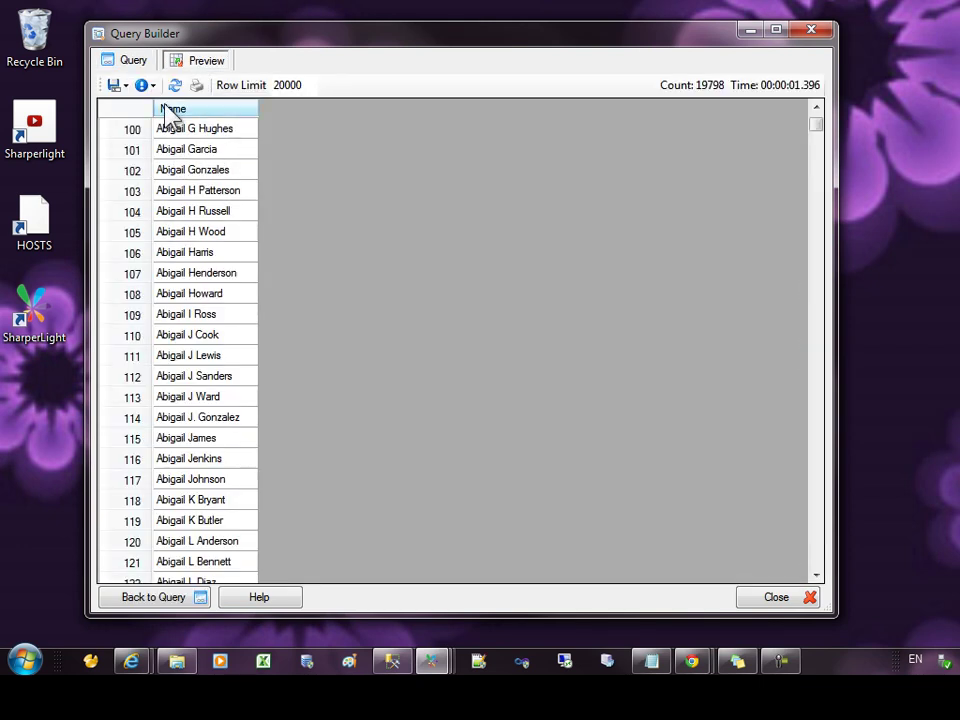
{"action": "left_click", "coordinate": [152, 87]}
{"action": "left_click", "coordinate": [186, 127]}
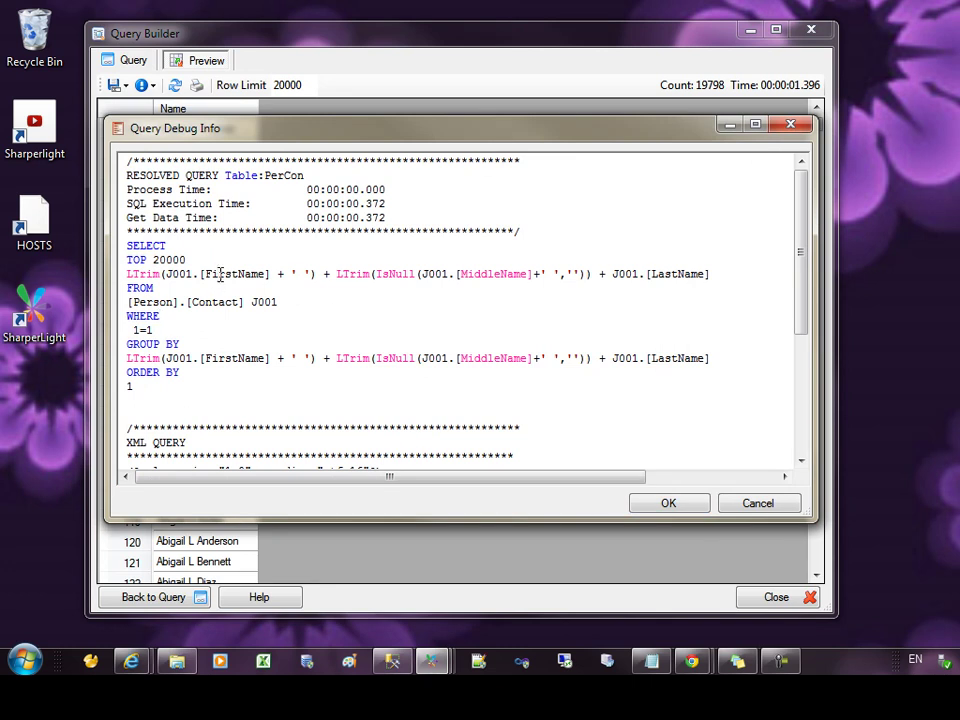
{"action": "left_click_drag", "start_coordinate": [217, 274], "coordinate": [252, 274]}
{"action": "left_click_drag", "start_coordinate": [653, 274], "coordinate": [708, 274]}
{"action": "left_click", "coordinate": [462, 294]}
{"action": "key", "text": "Escape"}
{"action": "left_click", "coordinate": [124, 62]}
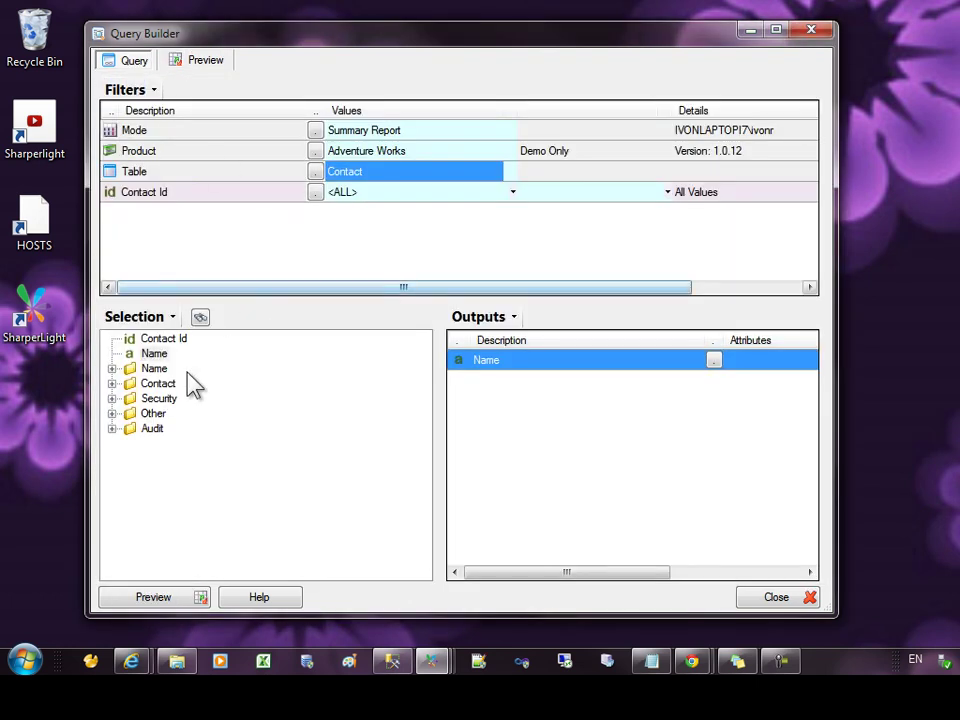
Add a new custom field from the Name field's Customize > Add Field menu
{"action": "left_click", "coordinate": [155, 355]}
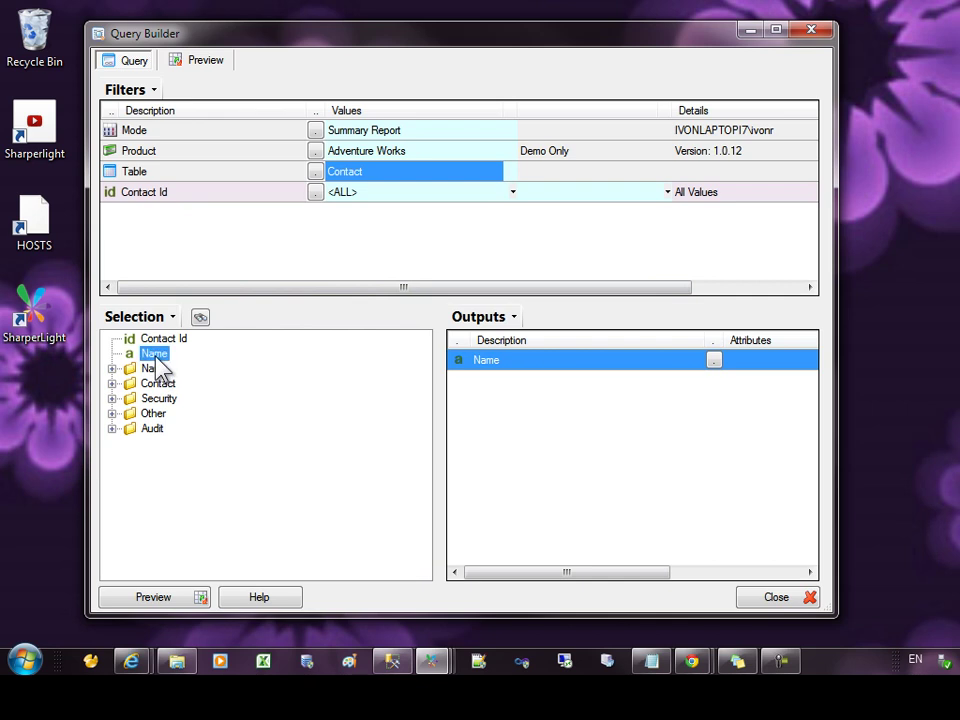
{"action": "right_click", "coordinate": [154, 358]}
{"action": "mouse_move", "coordinate": [247, 520]}
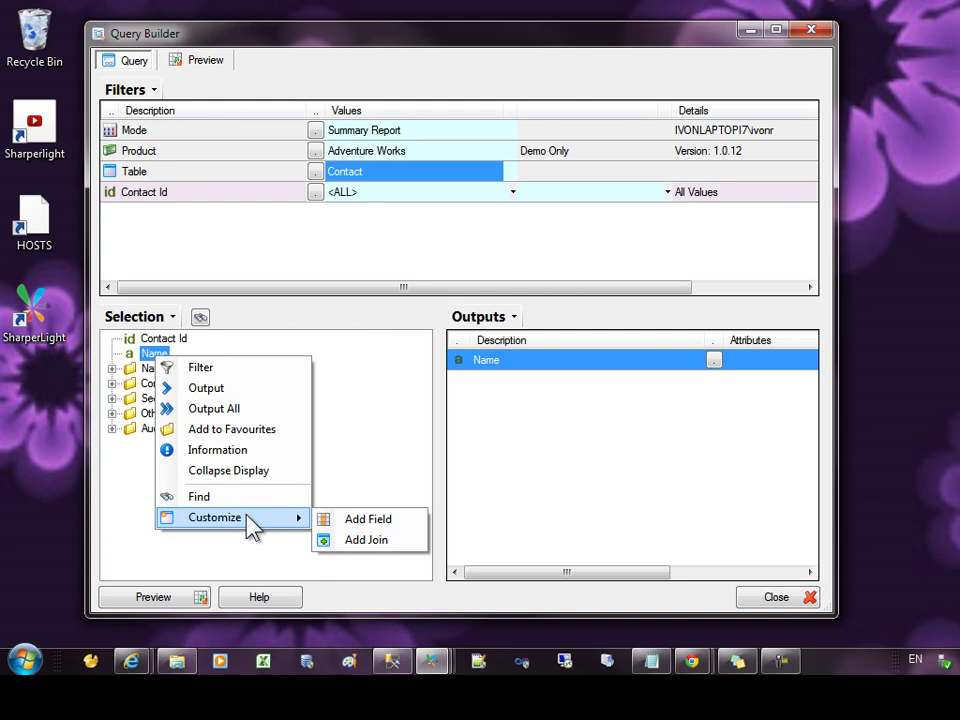
{"action": "left_click", "coordinate": [390, 527]}
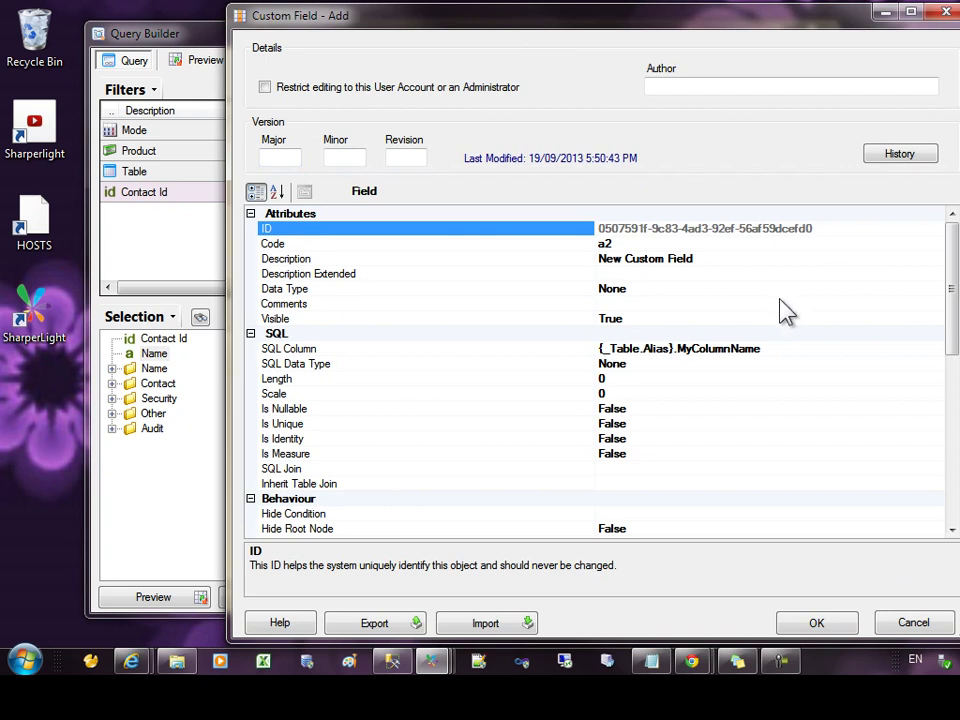
{"action": "left_click_drag", "start_coordinate": [645, 28], "coordinate": [592, 28]}
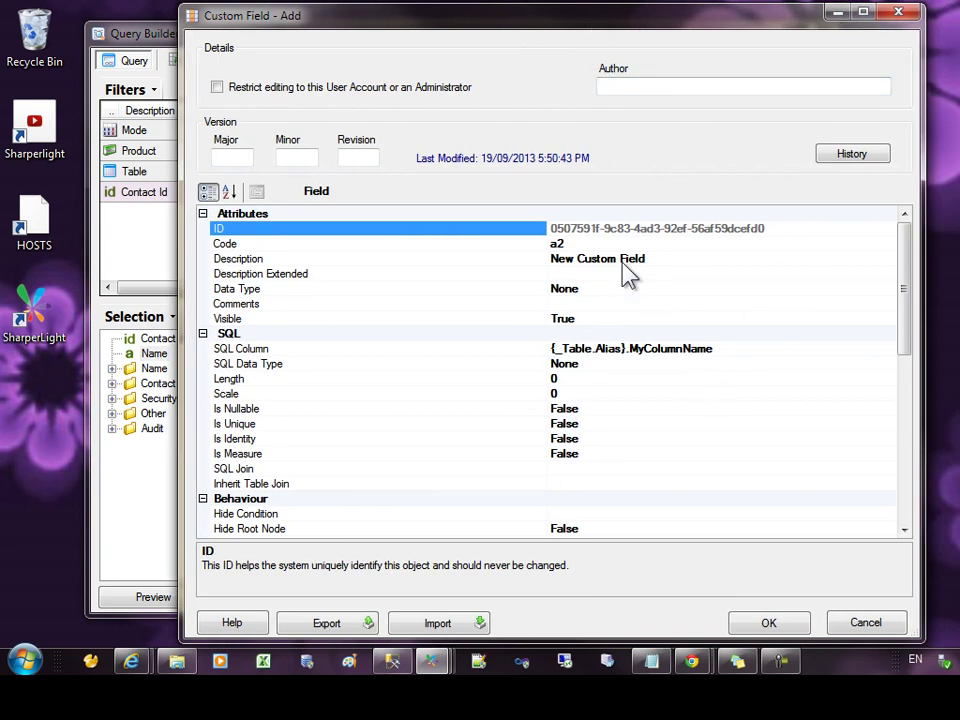
Set the custom field's Description to 'Last , First Name'
{"action": "left_click", "coordinate": [594, 244]}
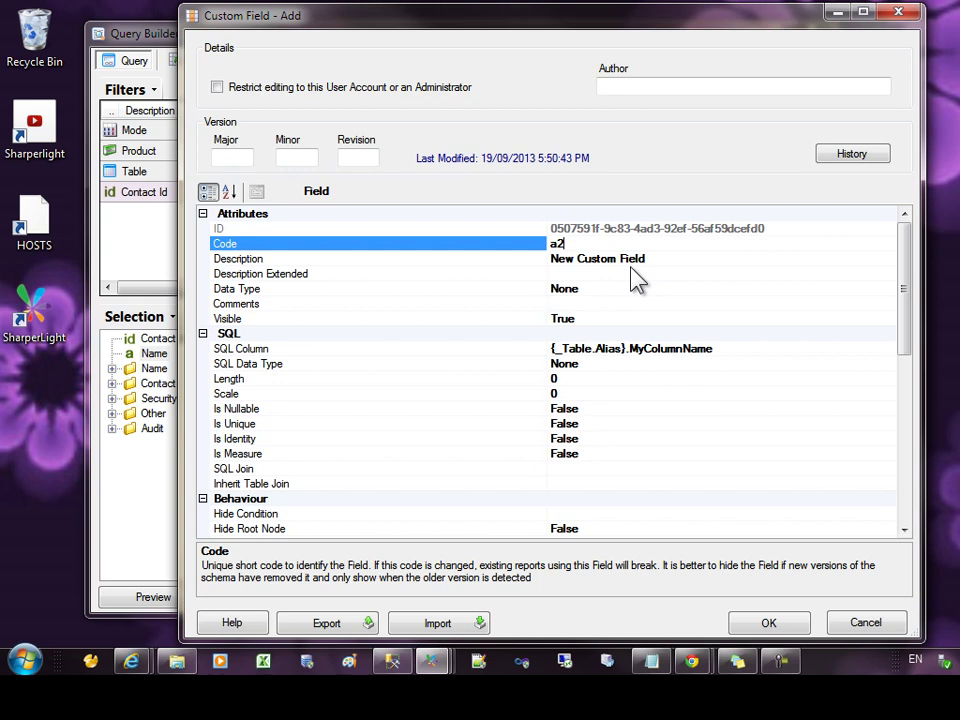
{"action": "left_click", "coordinate": [700, 349]}
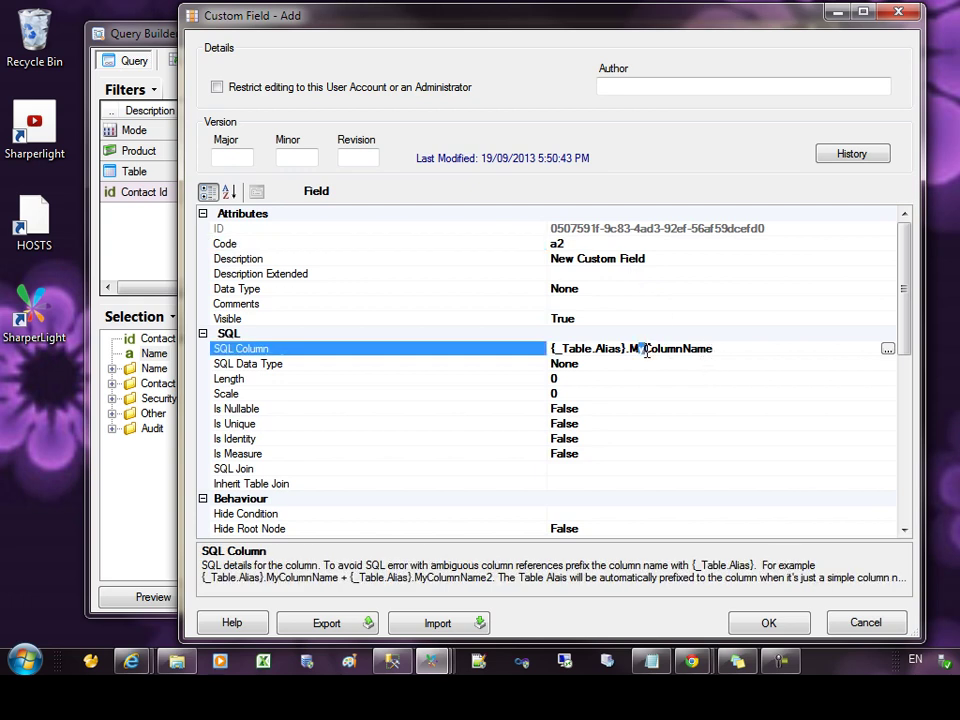
{"action": "left_click_drag", "start_coordinate": [645, 350], "coordinate": [671, 349]}
{"action": "left_click", "coordinate": [574, 244]}
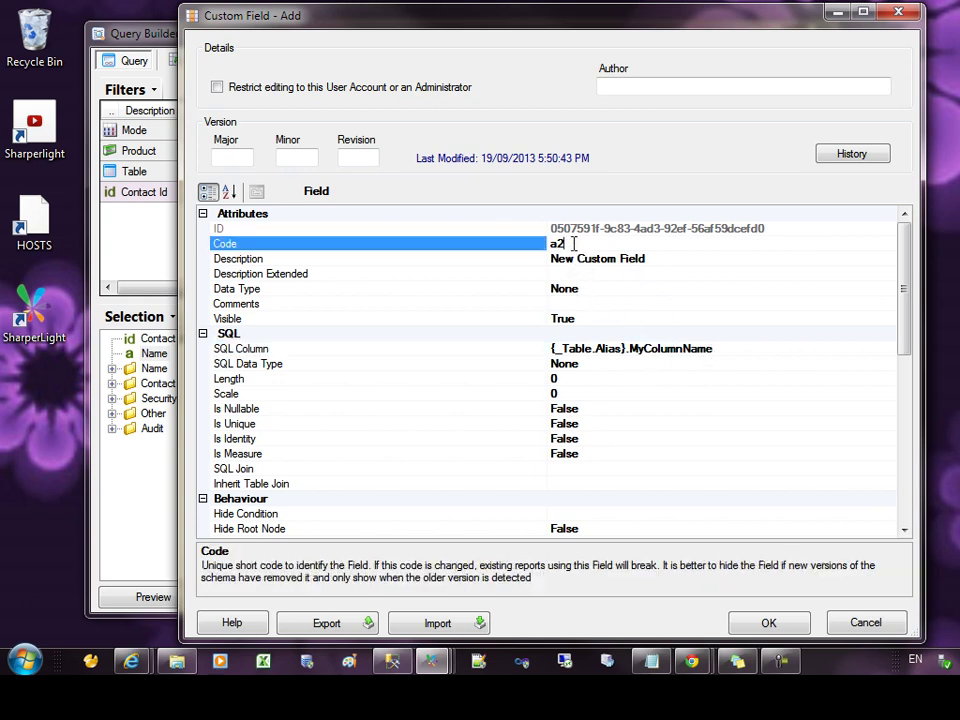
{"action": "left_click", "coordinate": [638, 259]}
{"action": "left_click", "coordinate": [889, 258]}
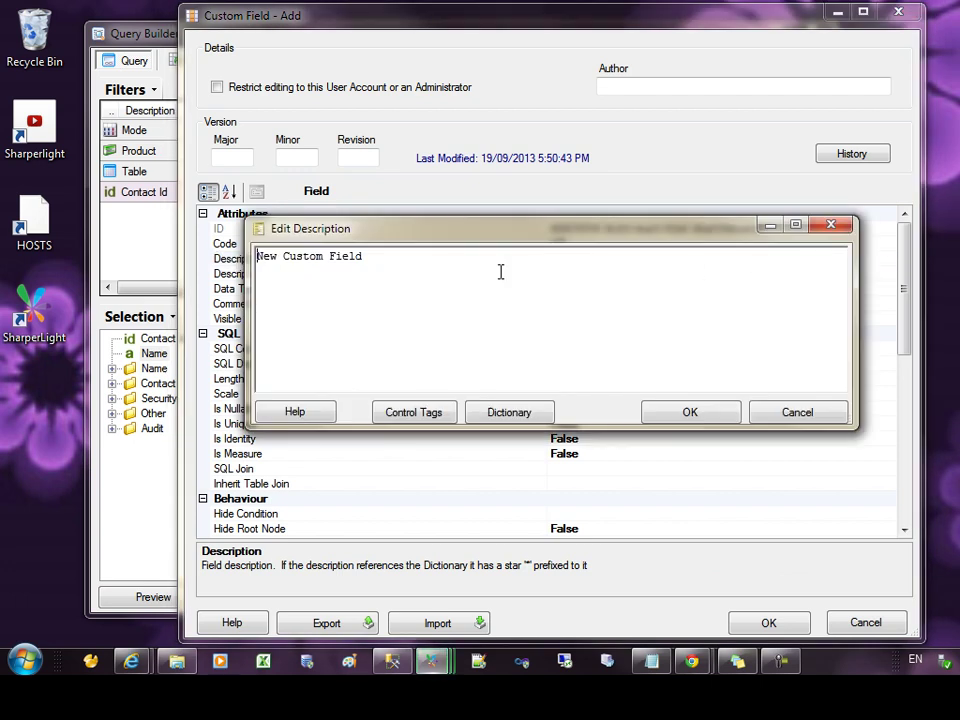
{"action": "left_click_drag", "start_coordinate": [420, 268], "coordinate": [248, 262]}
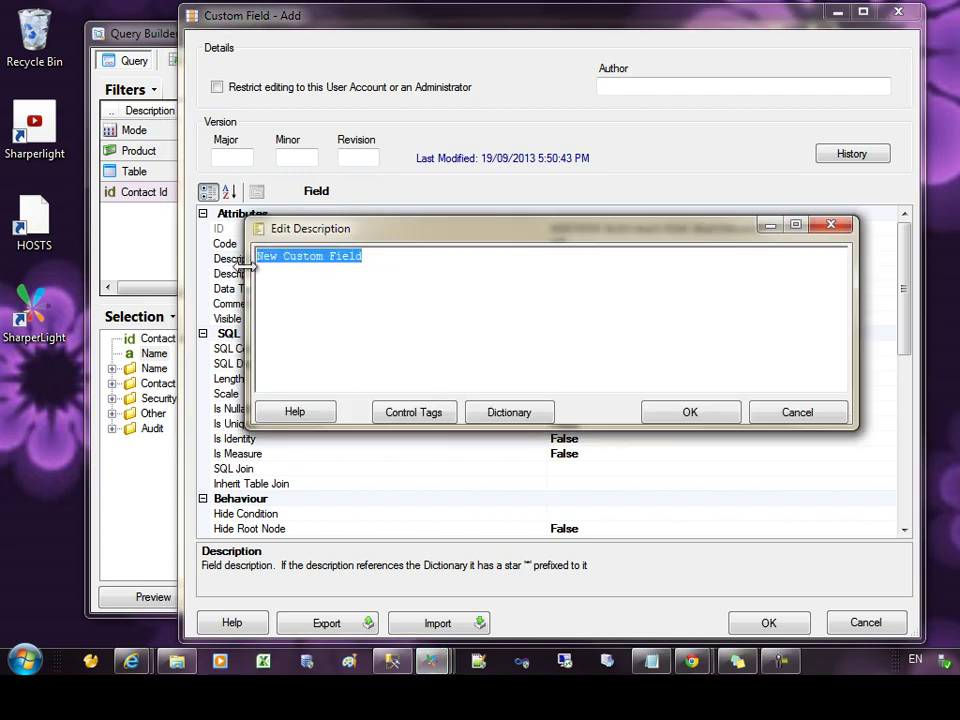
{"action": "type", "text": "Last , "}
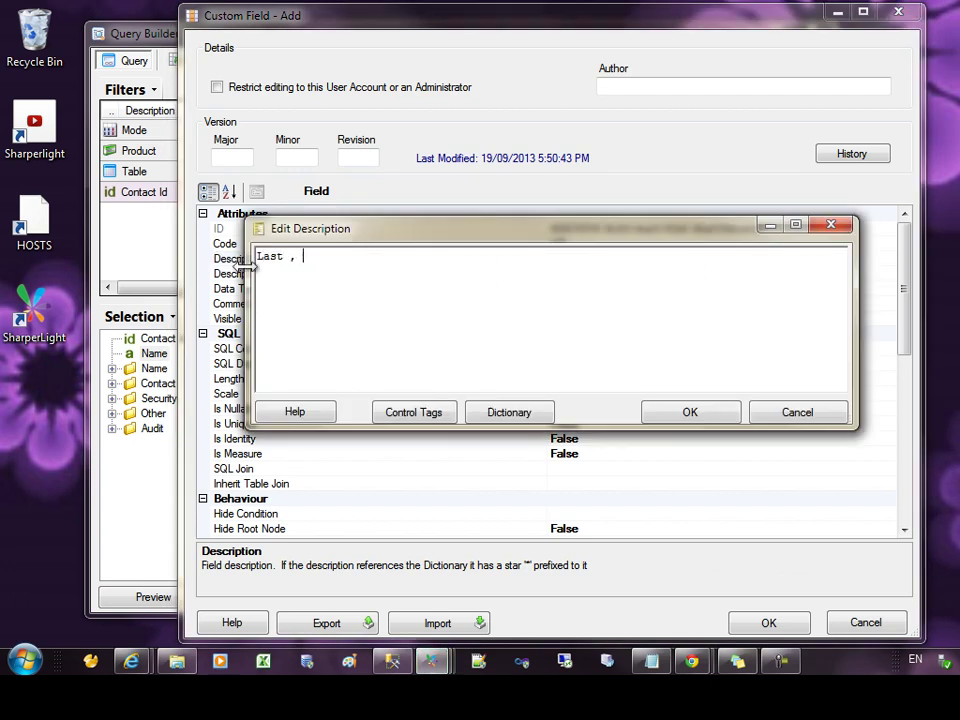
{"action": "type", "text": "Fierst Name"}
{"action": "left_click", "coordinate": [688, 413]}
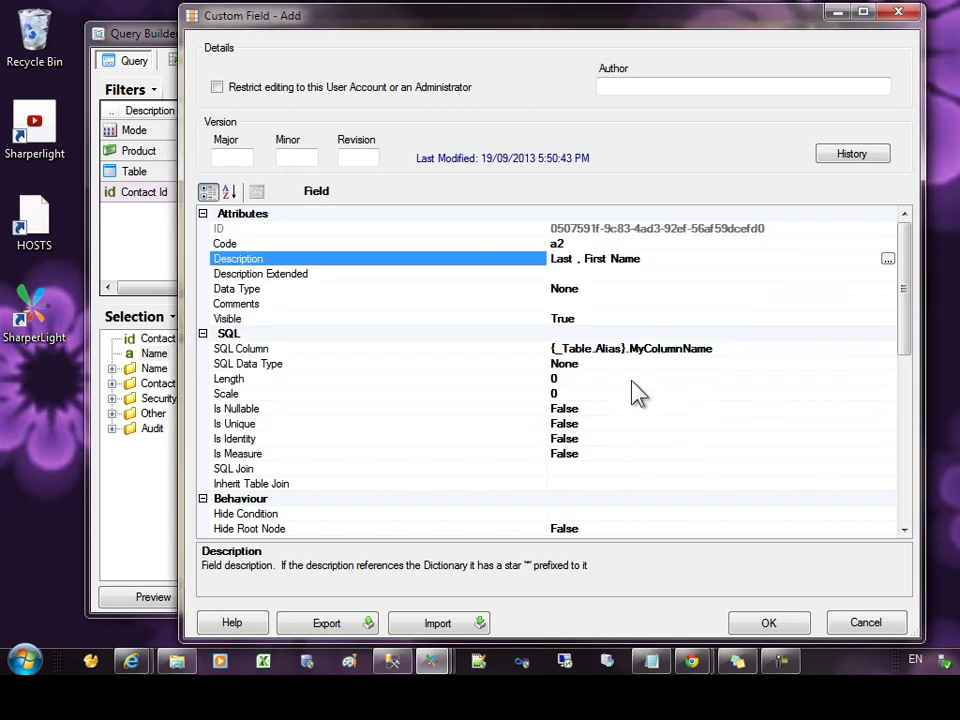
Set the custom field's Data Type to String
{"action": "left_click", "coordinate": [592, 288]}
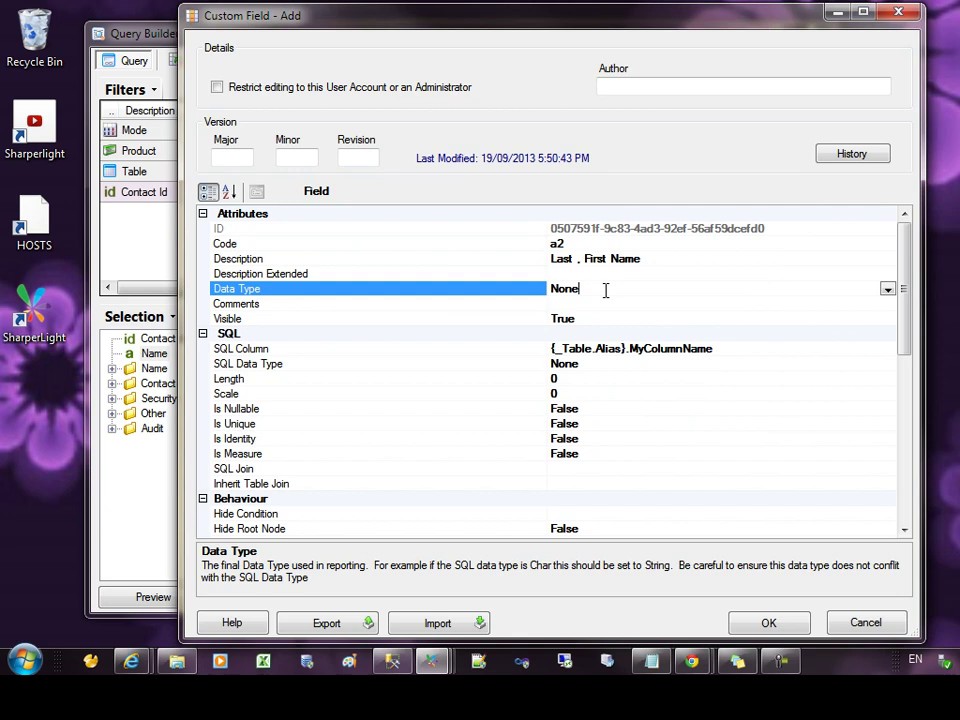
{"action": "left_click", "coordinate": [887, 289]}
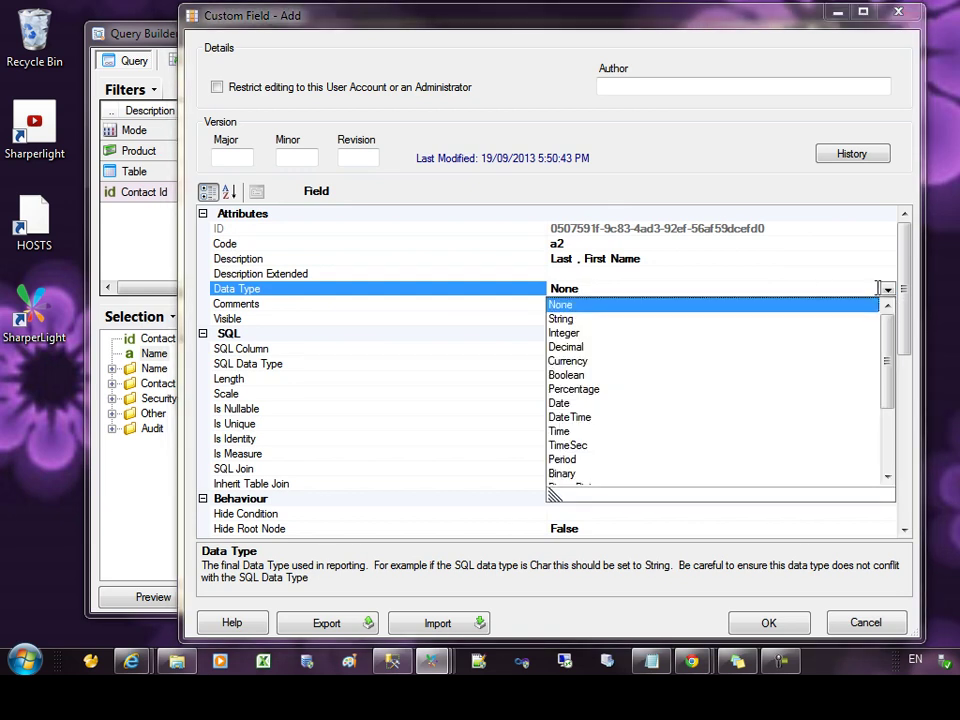
{"action": "left_click", "coordinate": [575, 318]}
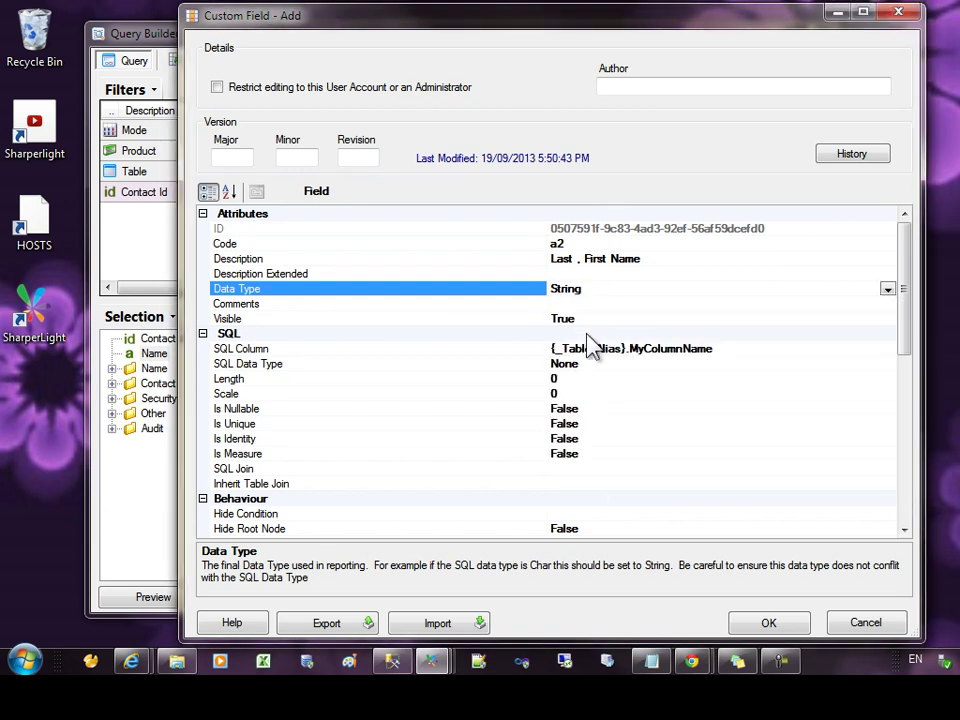
{"action": "left_click", "coordinate": [627, 348]}
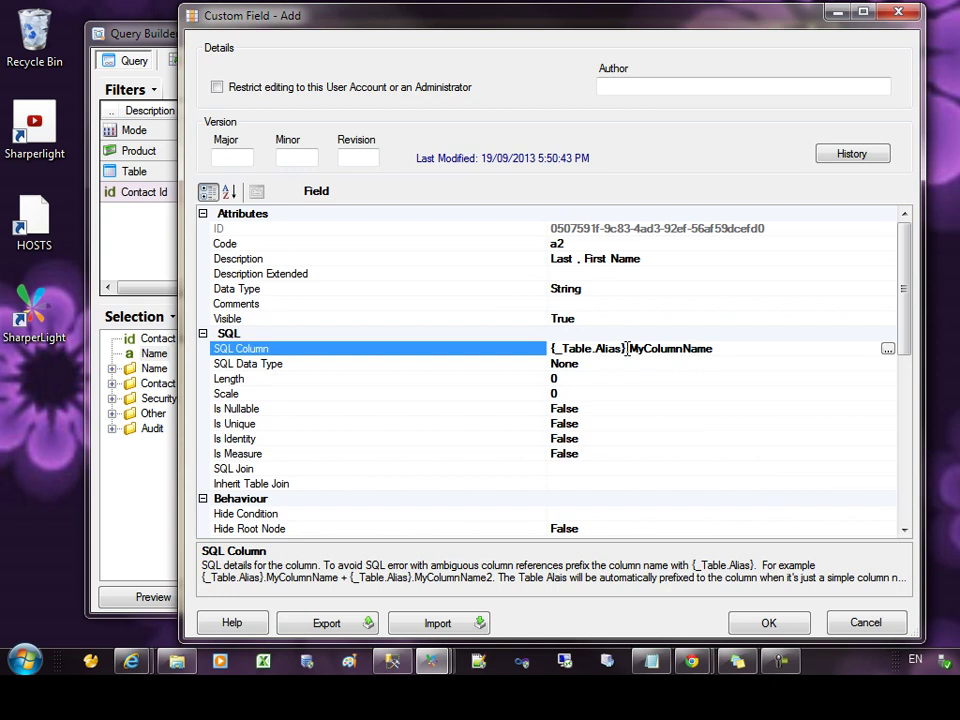
Open the SQL Column expression editor and begin editing the MyColumnName placeholder
{"action": "left_click", "coordinate": [888, 349]}
{"action": "left_click_drag", "start_coordinate": [314, 166], "coordinate": [217, 165]}
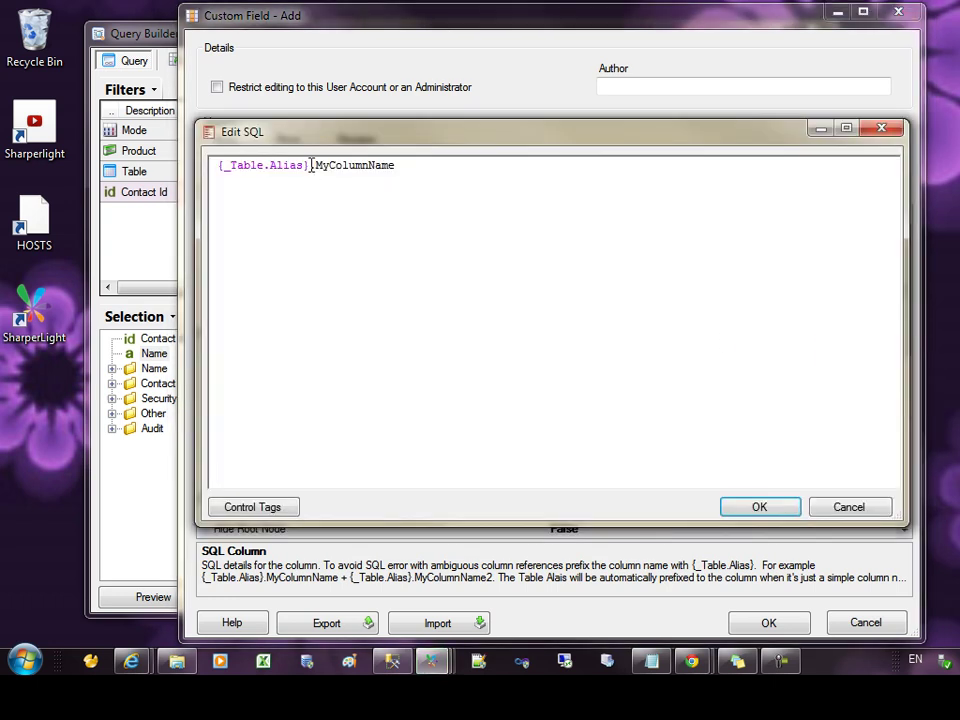
{"action": "left_click", "coordinate": [361, 166]}
{"action": "left_click", "coordinate": [219, 166]}
{"action": "type", "text": "case"}
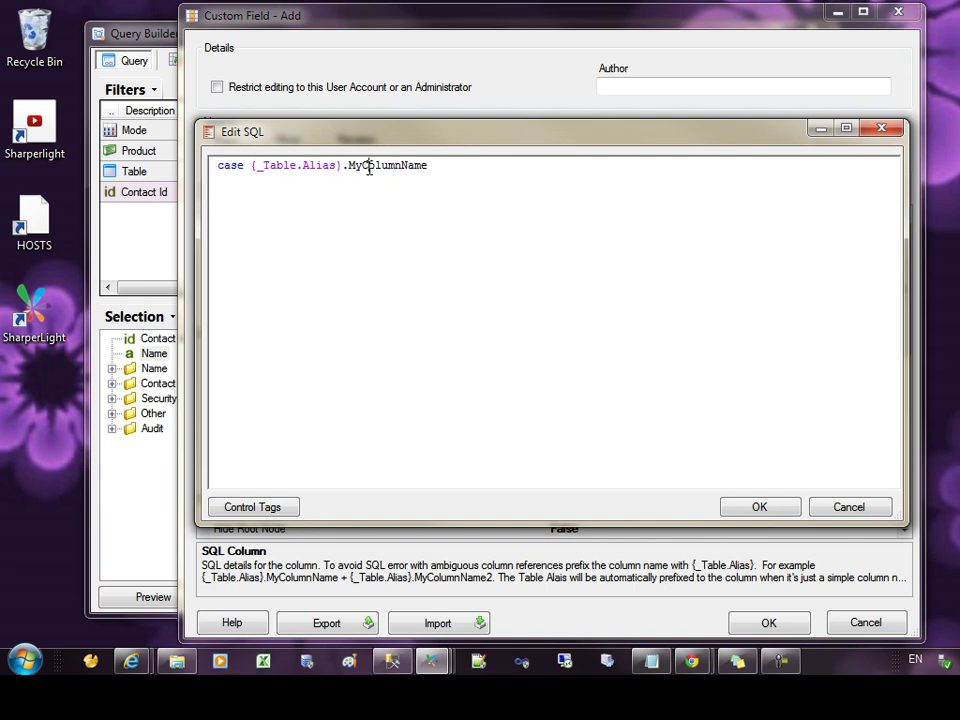
{"action": "double_click", "coordinate": [304, 165]}
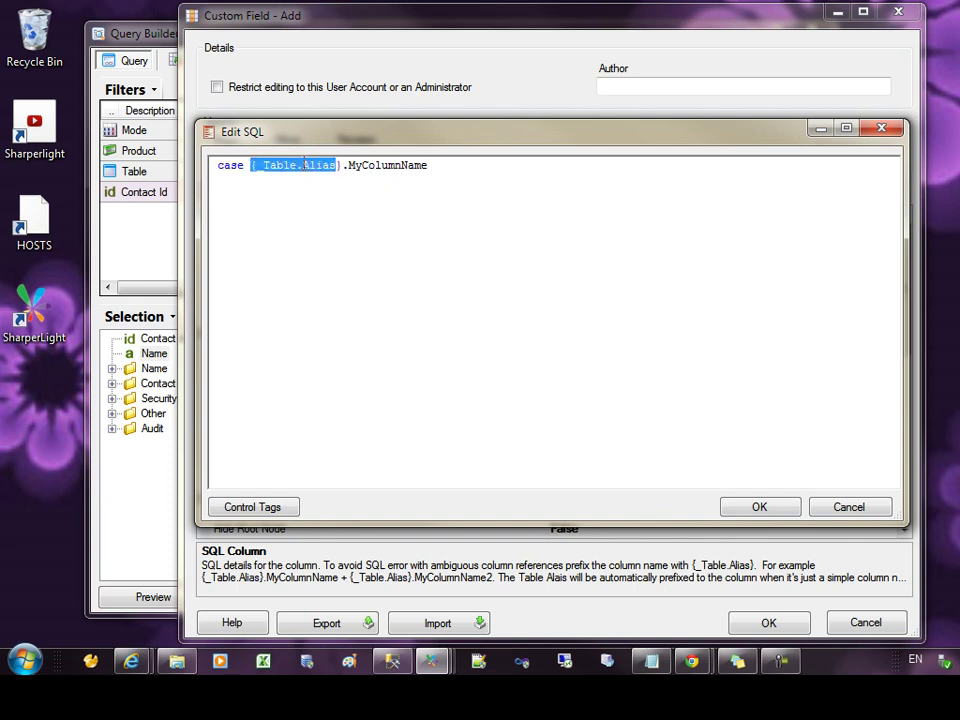
Replace the expression with {_Table.Alias}.[LastName] + ', ' + {_Table.Alias}.[FirstName] and confirm it
{"action": "left_click", "coordinate": [660, 664]}
{"action": "key", "text": "ctrl+a"}
{"action": "type", "text": "{_Table.Alias}.[LastName] + ', ' + {_Table.Alias}.[FirstName]"}
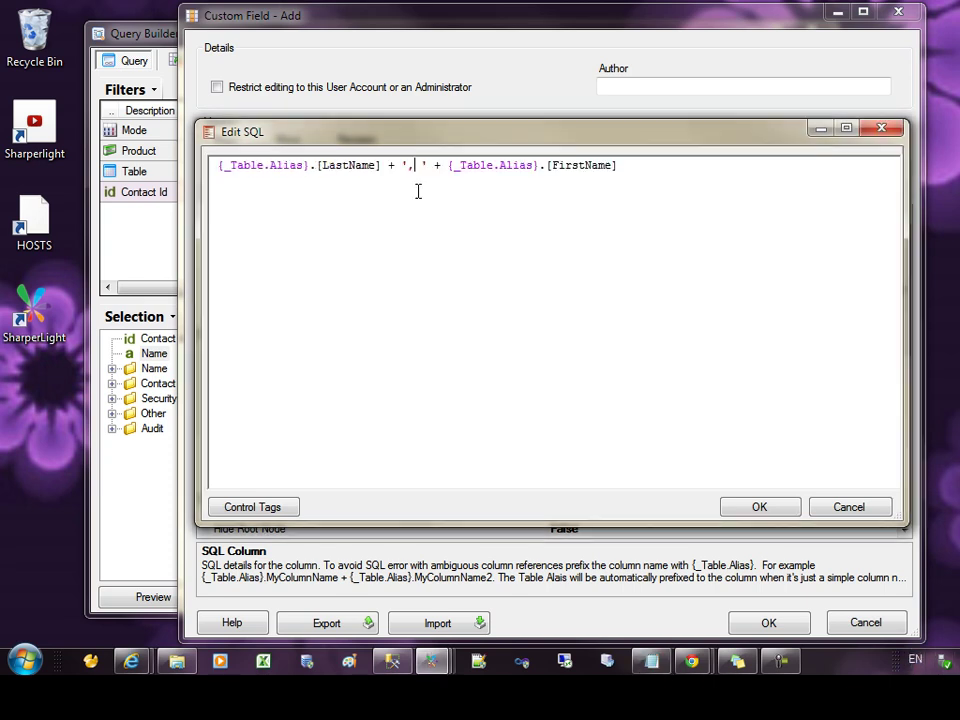
{"action": "left_click_drag", "start_coordinate": [243, 166], "coordinate": [264, 168]}
{"action": "double_click", "coordinate": [264, 166]}
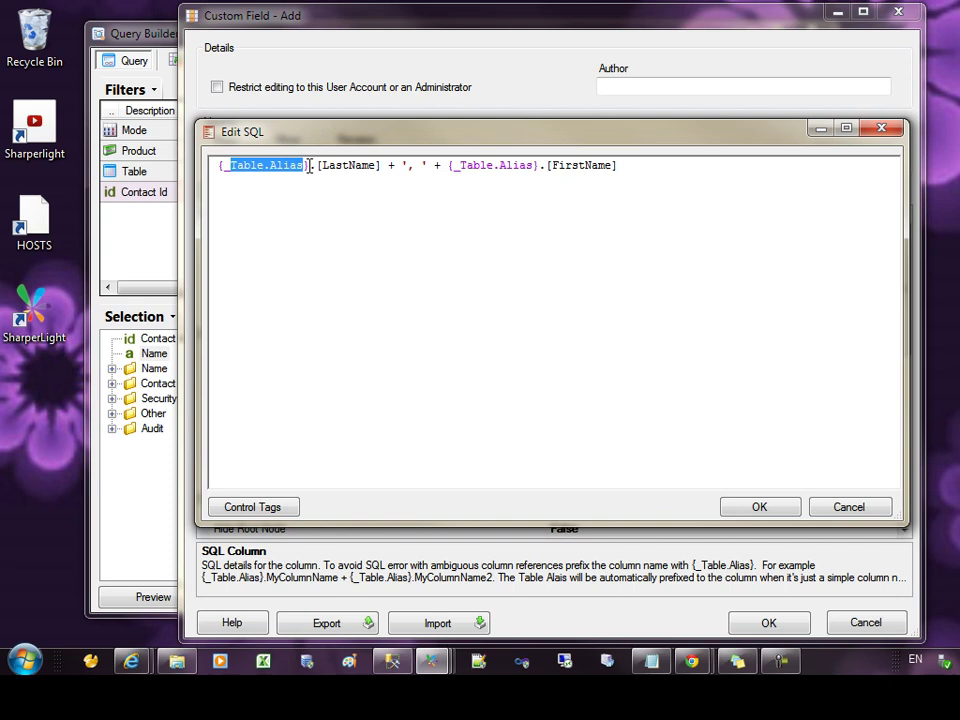
{"action": "left_click_drag", "start_coordinate": [336, 166], "coordinate": [349, 166]}
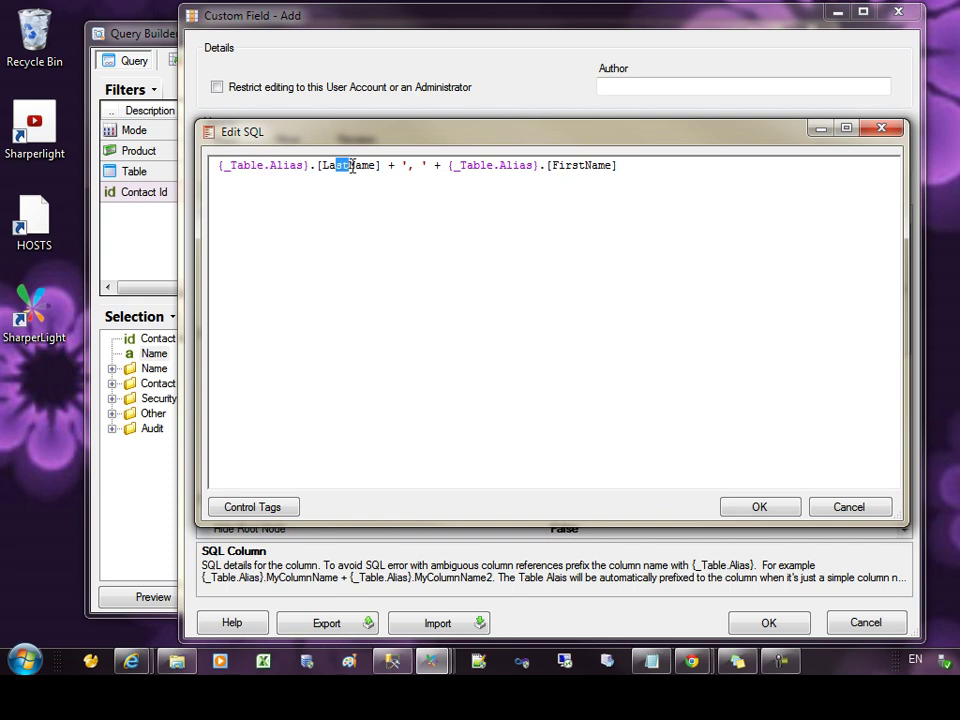
{"action": "left_click", "coordinate": [421, 166]}
{"action": "key", "text": "Return"}
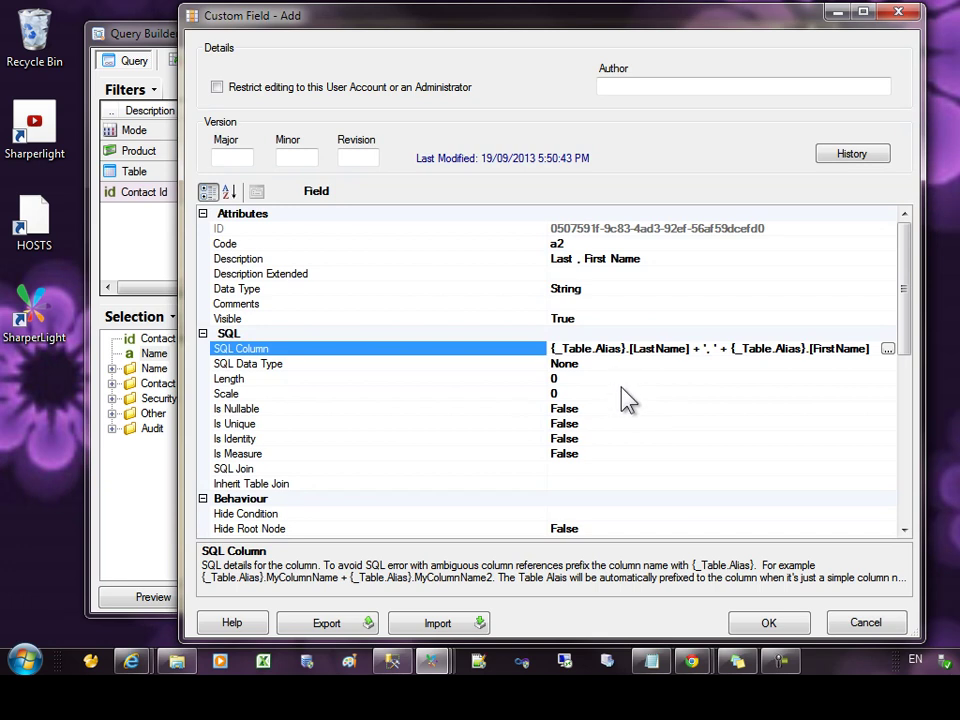
Set the SQL Data Type to Char and save the Last , First Name custom field
{"action": "left_click", "coordinate": [766, 626]}
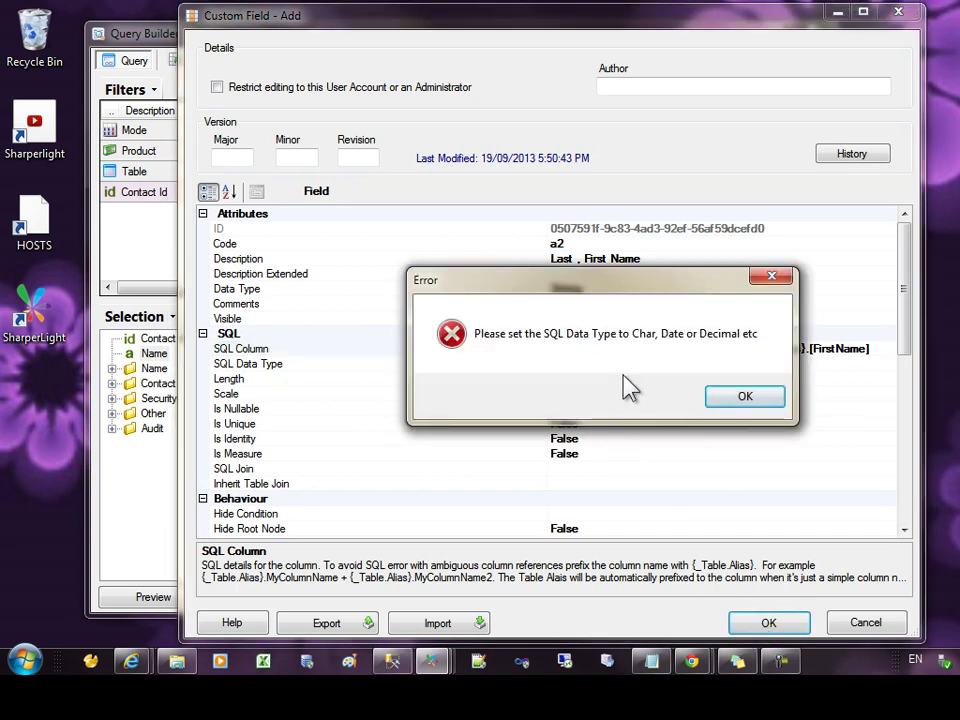
{"action": "left_click", "coordinate": [742, 398]}
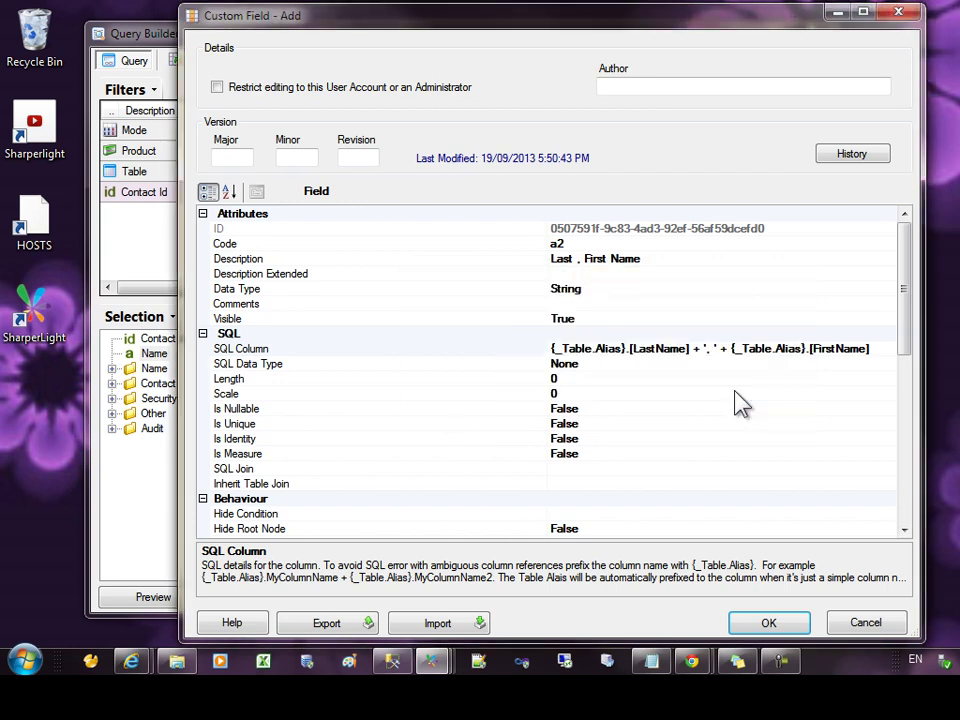
{"action": "left_click", "coordinate": [604, 363]}
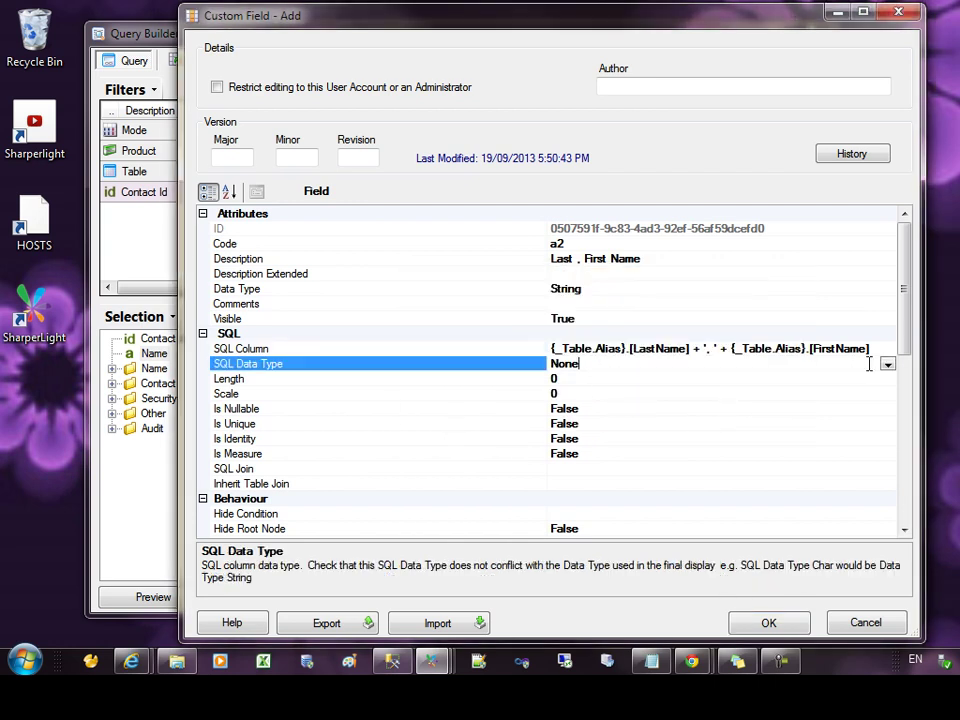
{"action": "left_click", "coordinate": [887, 366]}
{"action": "left_click", "coordinate": [578, 393]}
{"action": "left_click", "coordinate": [778, 629]}
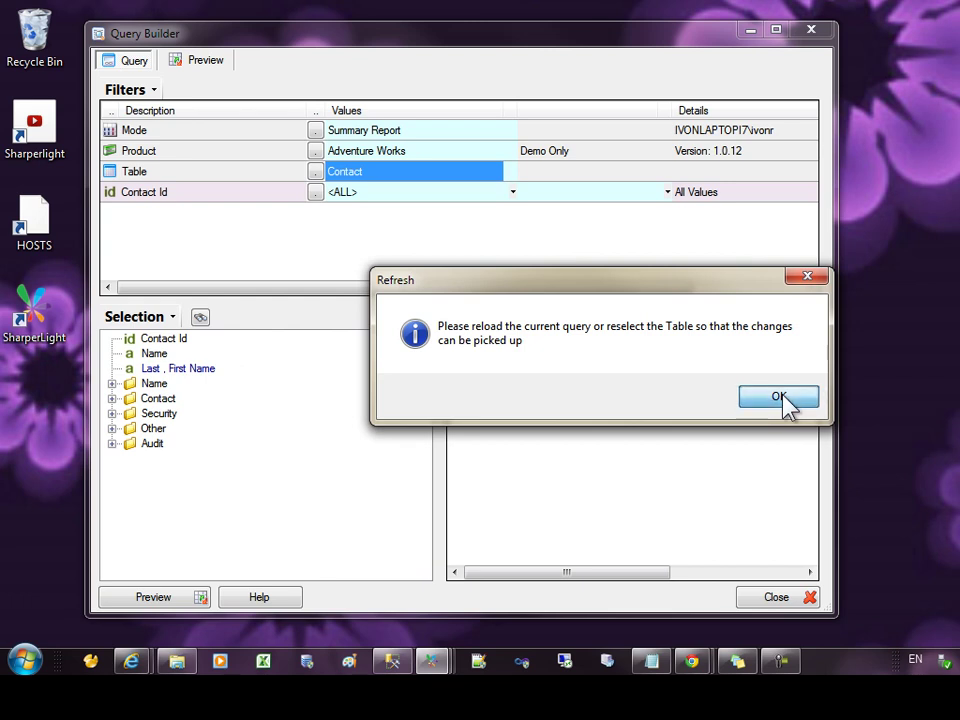
Add Last , First Name to the outputs and compare its preview values with Name
{"action": "left_click", "coordinate": [779, 397]}
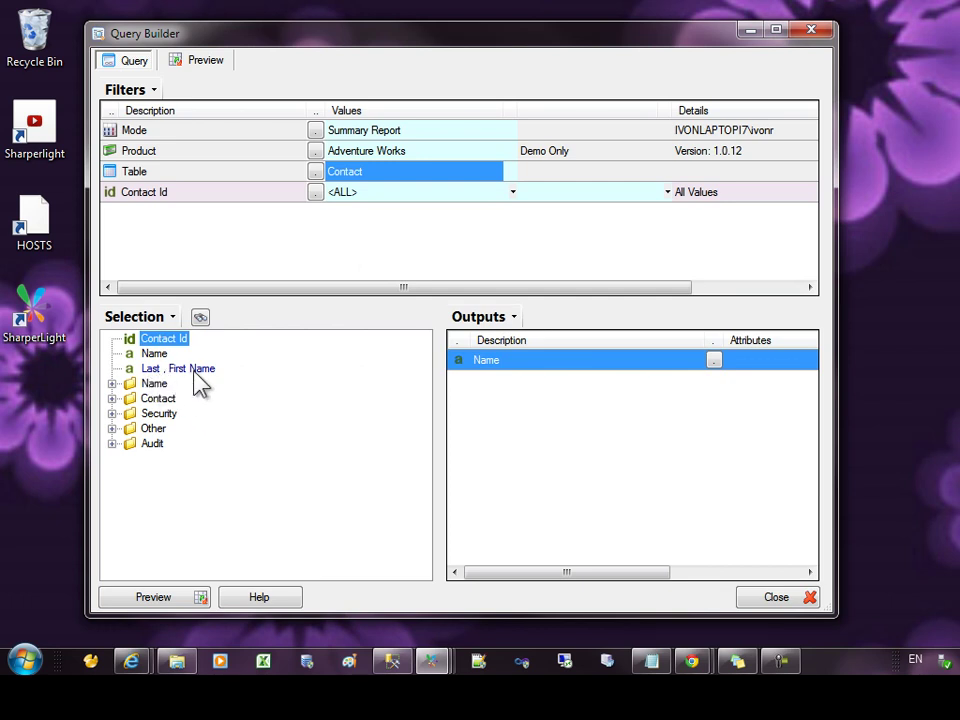
{"action": "left_click_drag", "start_coordinate": [182, 372], "coordinate": [489, 371]}
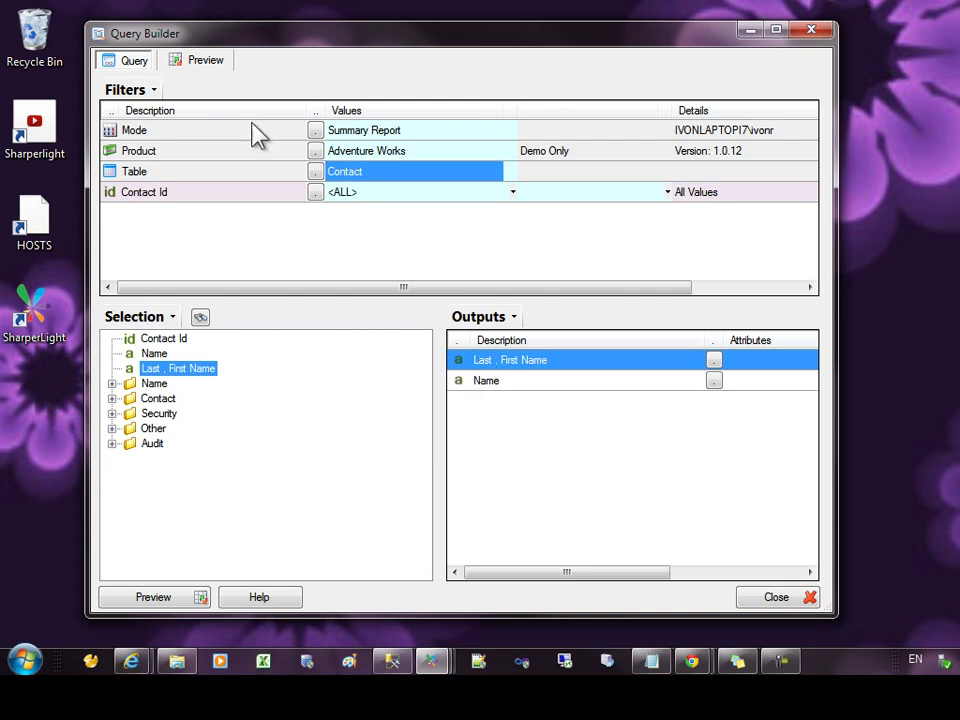
{"action": "left_click", "coordinate": [205, 62]}
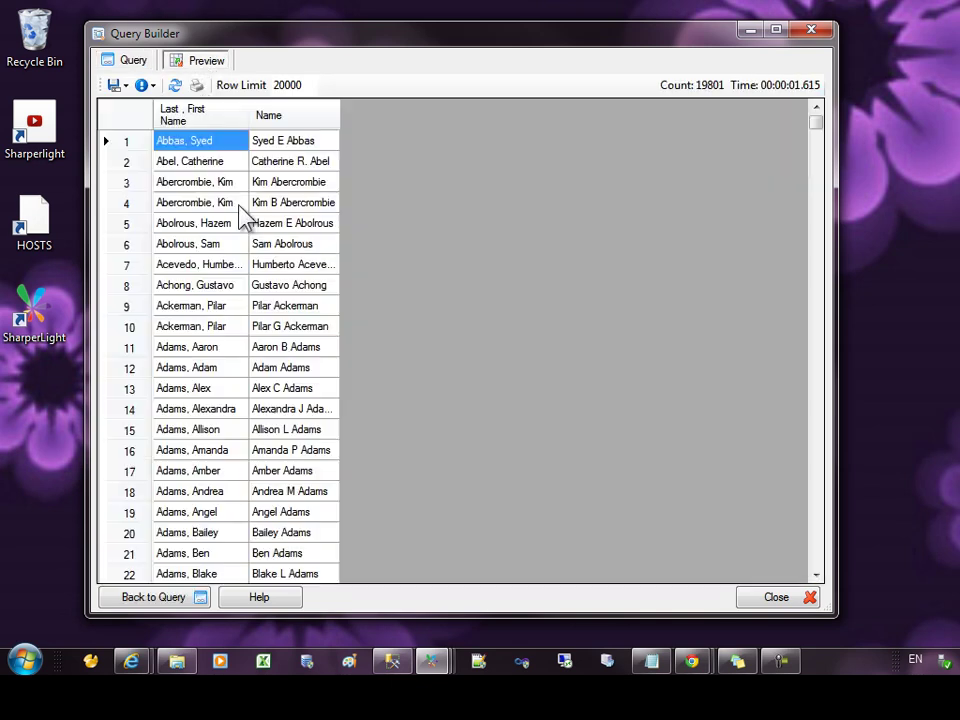
{"action": "left_click", "coordinate": [200, 264]}
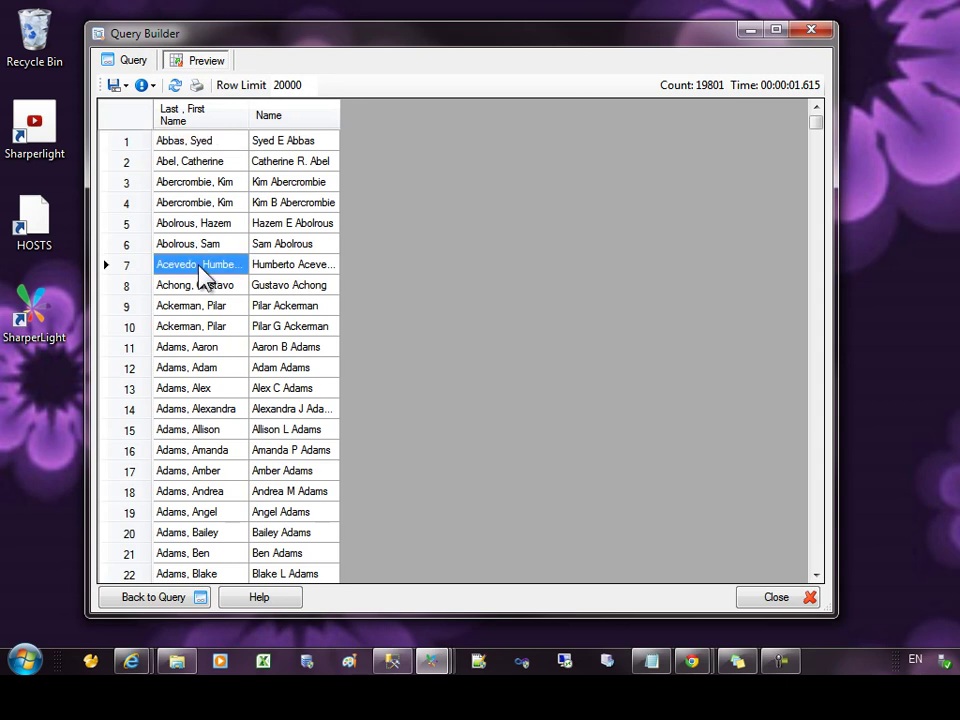
{"action": "left_click", "coordinate": [300, 264]}
{"action": "left_click", "coordinate": [202, 265]}
{"action": "left_click", "coordinate": [130, 64]}
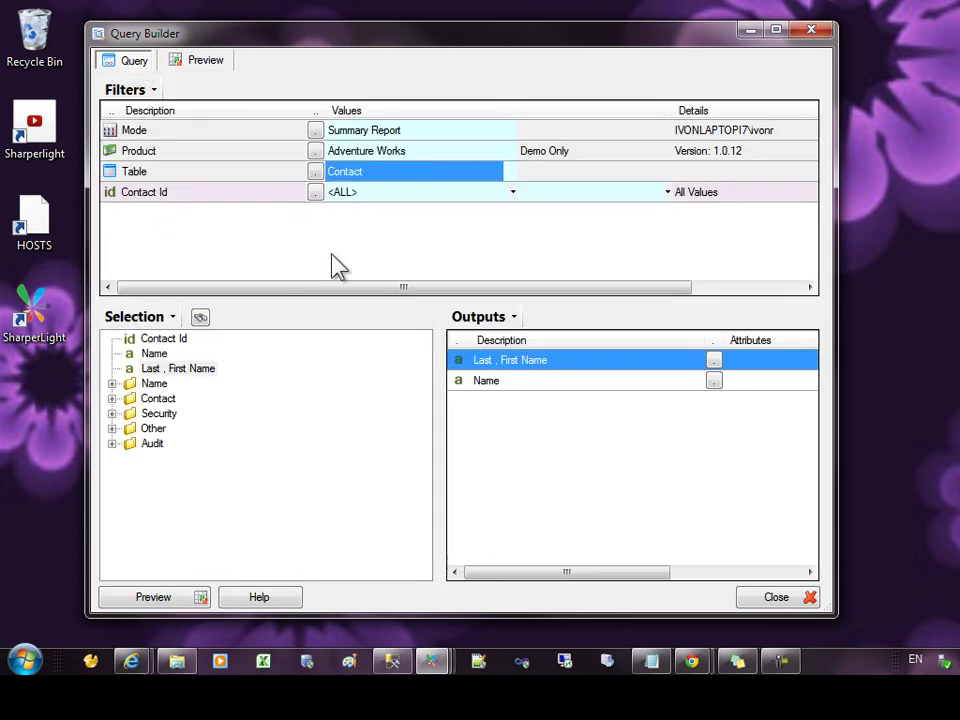
Delete the Last , First Name custom field via Customize > Edit, confirming with Yes
{"action": "left_click", "coordinate": [163, 355]}
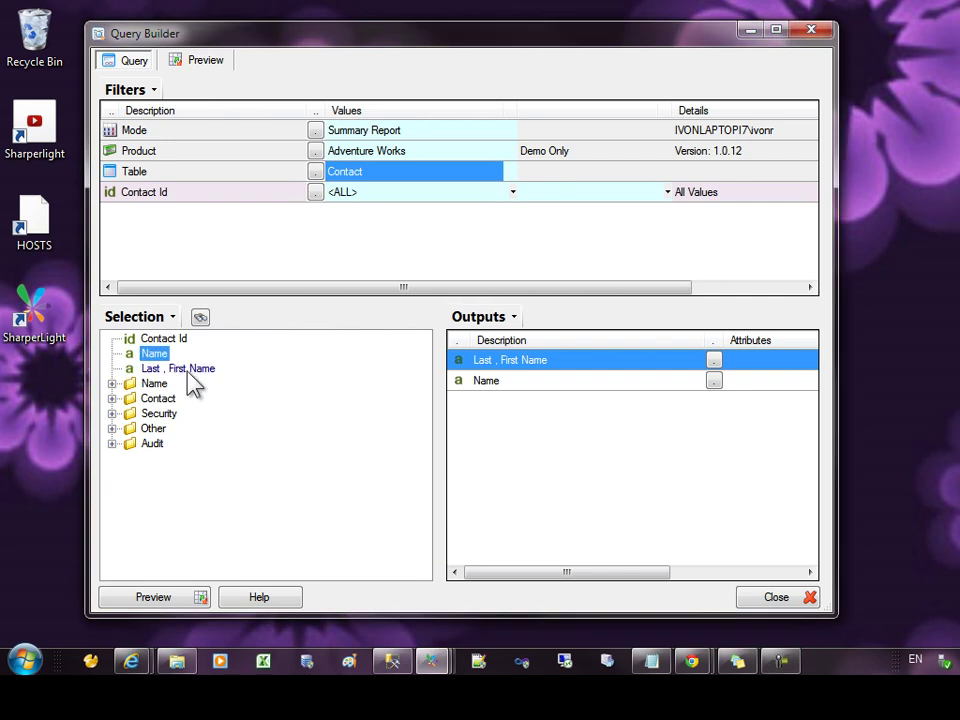
{"action": "left_click", "coordinate": [193, 385]}
{"action": "right_click", "coordinate": [193, 385]}
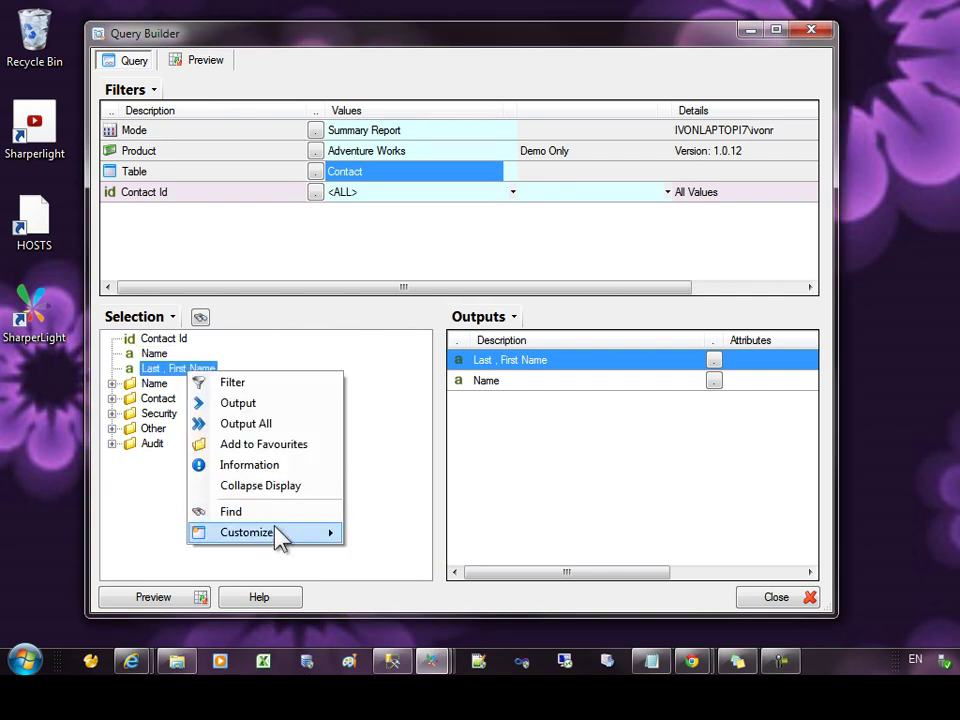
{"action": "mouse_move", "coordinate": [279, 532]}
{"action": "left_click", "coordinate": [373, 537]}
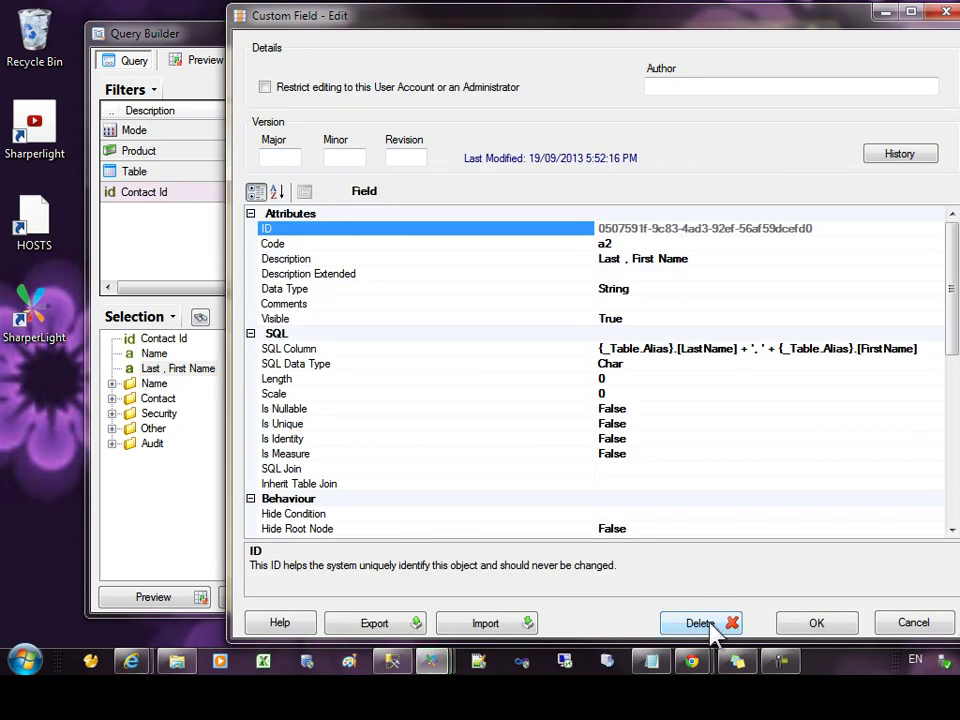
{"action": "left_click", "coordinate": [711, 623]}
{"action": "left_click", "coordinate": [604, 410]}
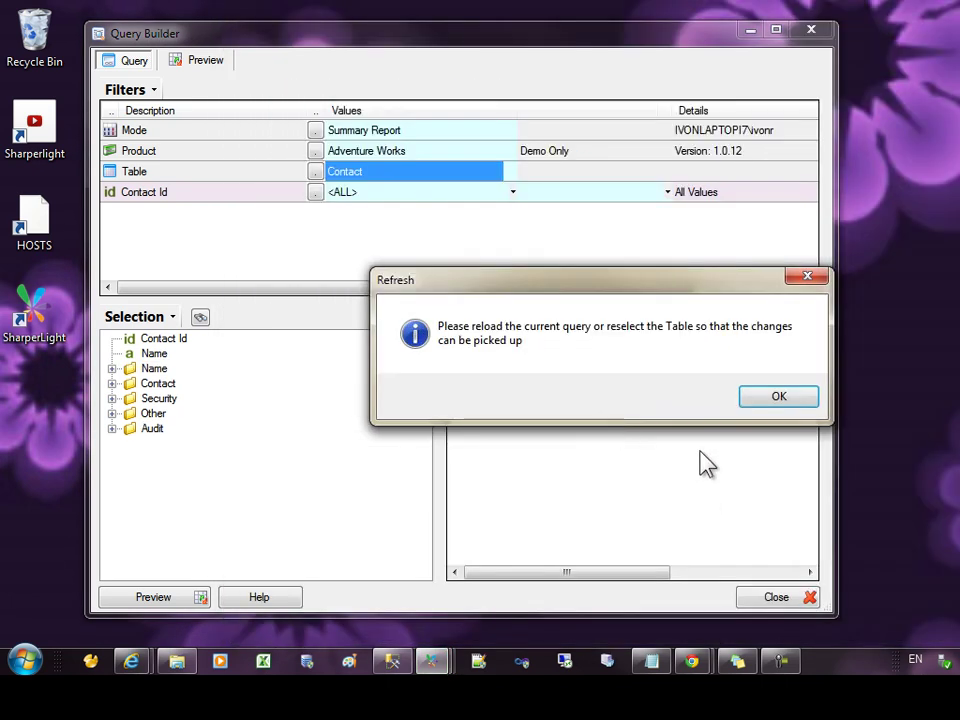
Refresh the preview to reveal the invalid '/CusF_a2' output path error, then dismiss it
{"action": "left_click", "coordinate": [772, 400]}
{"action": "left_click", "coordinate": [206, 64]}
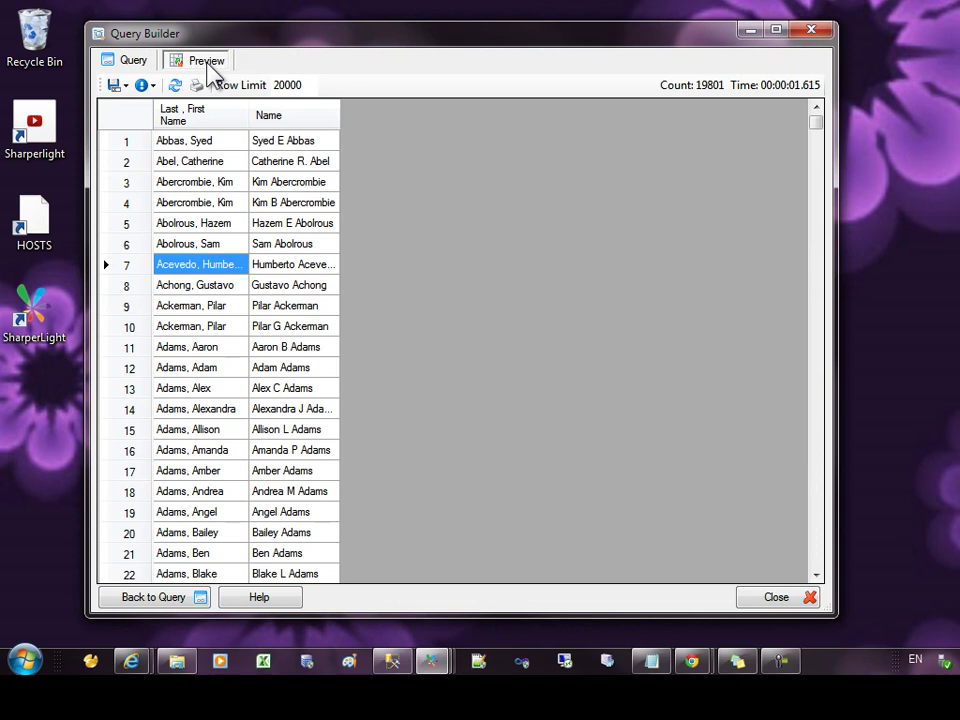
{"action": "left_click", "coordinate": [174, 86]}
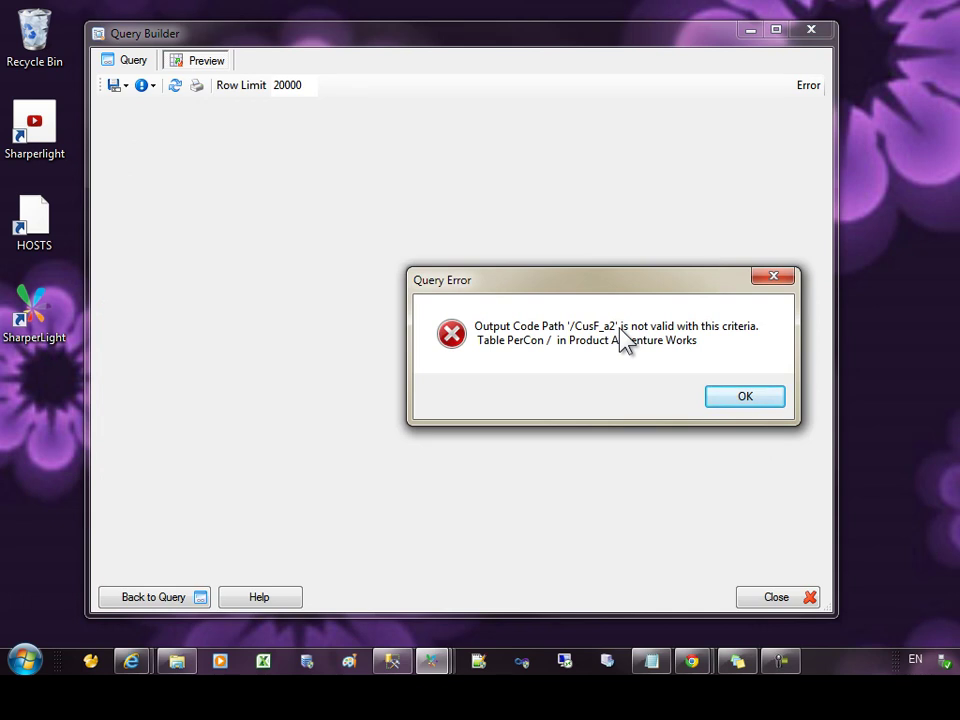
{"action": "left_click", "coordinate": [762, 398]}
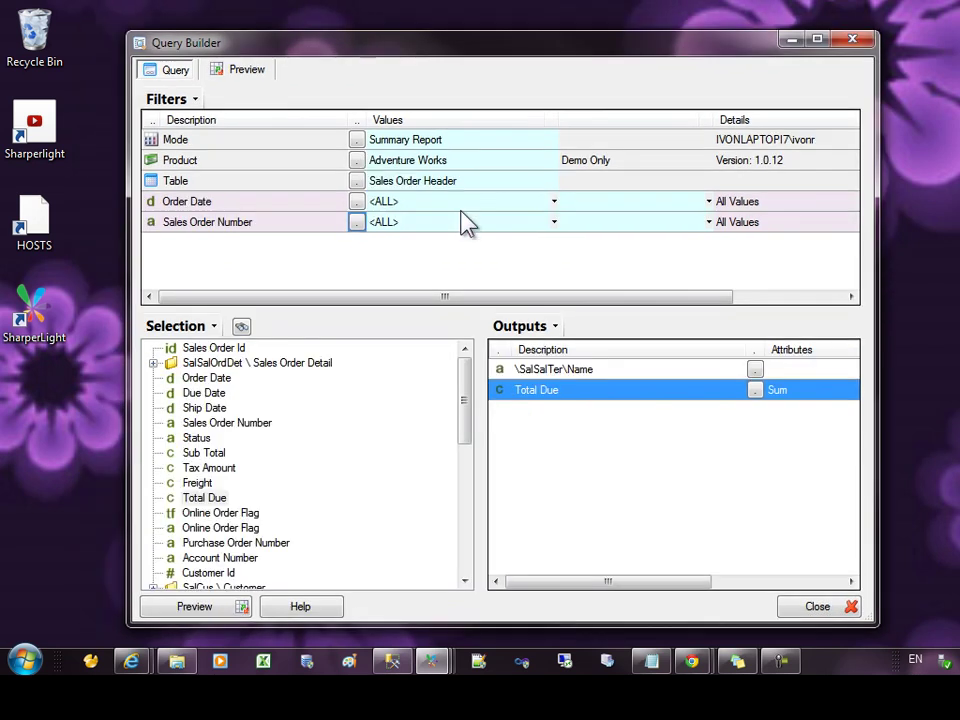
Load the Sales Order Header query and preview summed Total Due across the 10 territories
{"action": "left_click", "coordinate": [438, 201]}
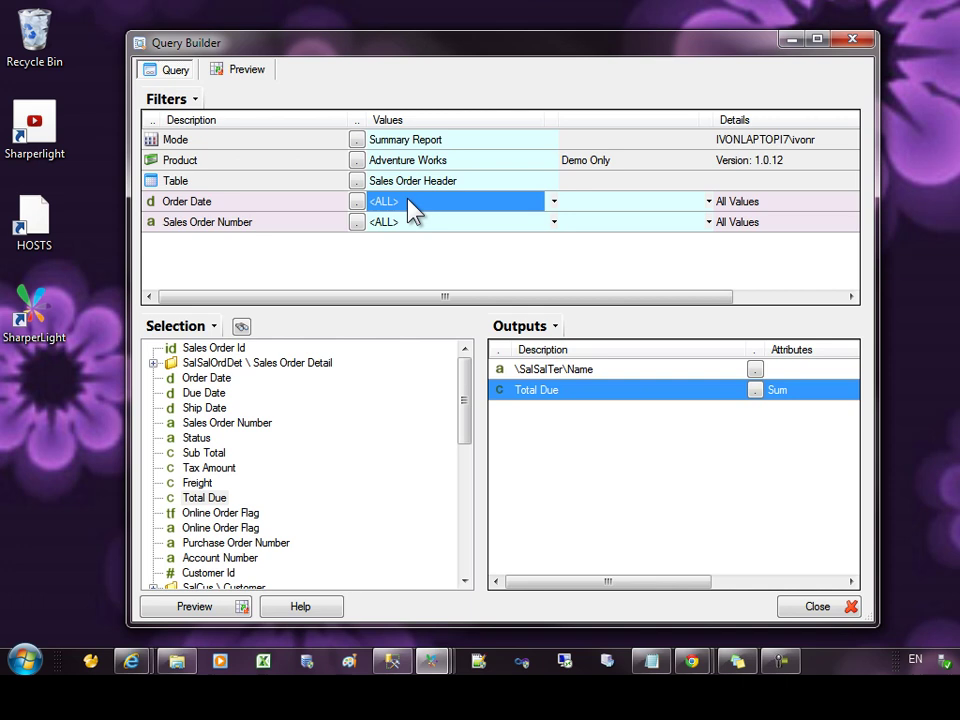
{"action": "left_click", "coordinate": [574, 374]}
{"action": "left_click", "coordinate": [508, 392]}
{"action": "left_click", "coordinate": [251, 72]}
{"action": "left_click", "coordinate": [262, 182]}
{"action": "left_click", "coordinate": [237, 140]}
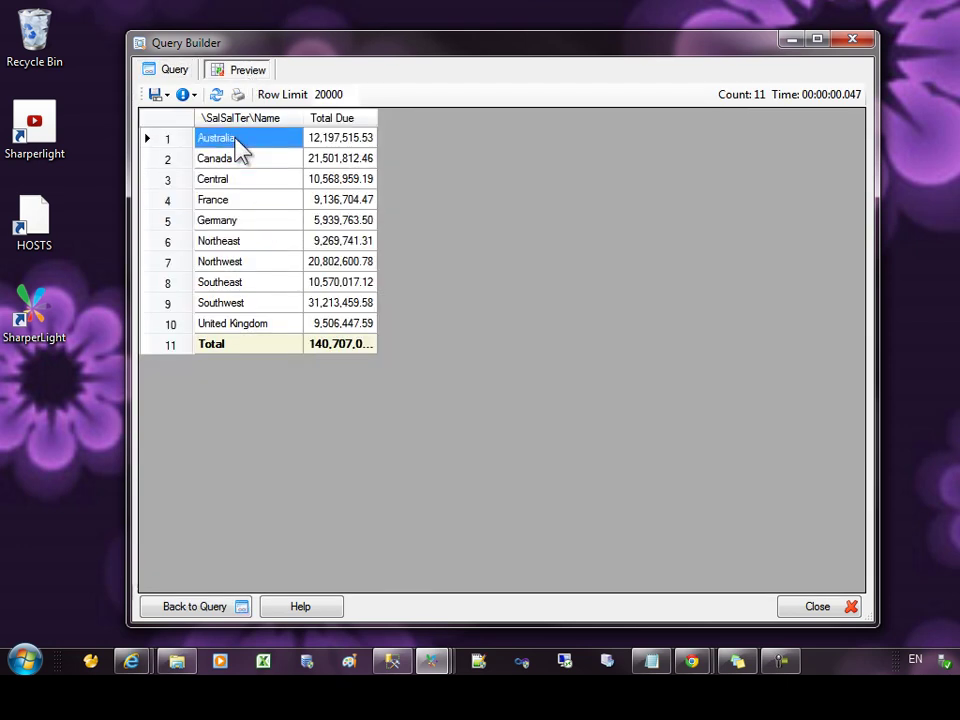
{"action": "left_click_drag", "start_coordinate": [240, 148], "coordinate": [240, 284]}
{"action": "left_click_drag", "start_coordinate": [332, 156], "coordinate": [340, 288]}
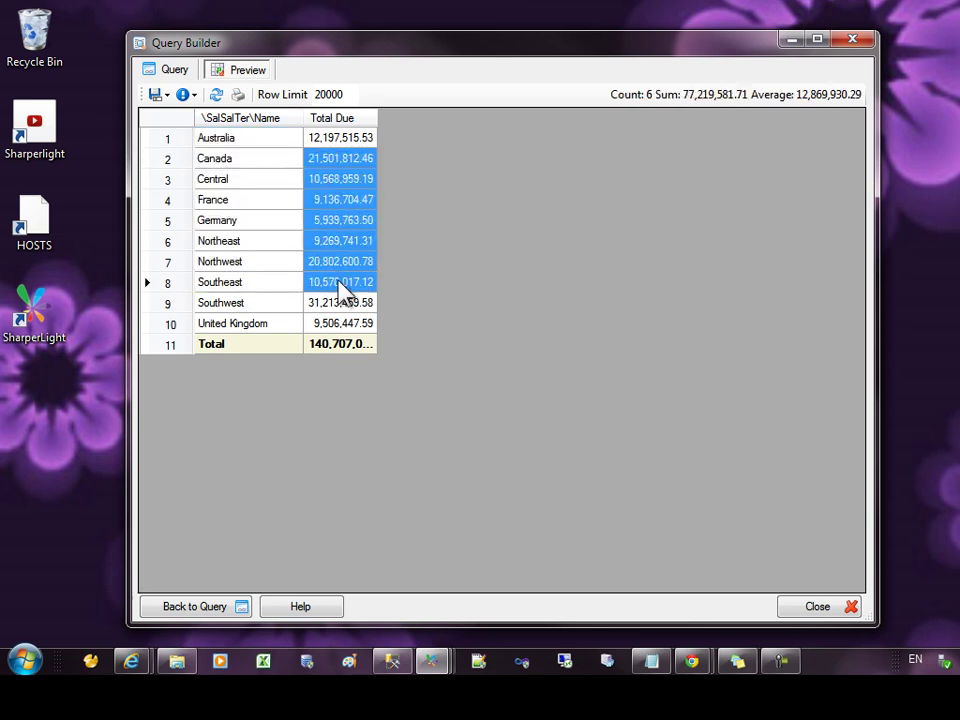
{"action": "left_click", "coordinate": [175, 72]}
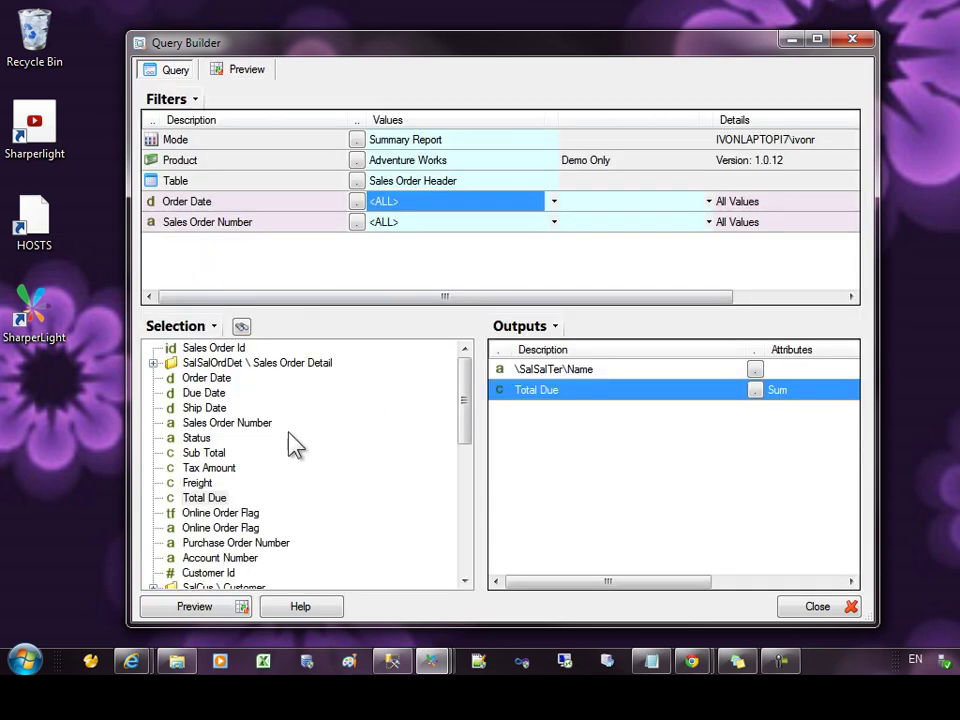
{"action": "left_click", "coordinate": [208, 380]}
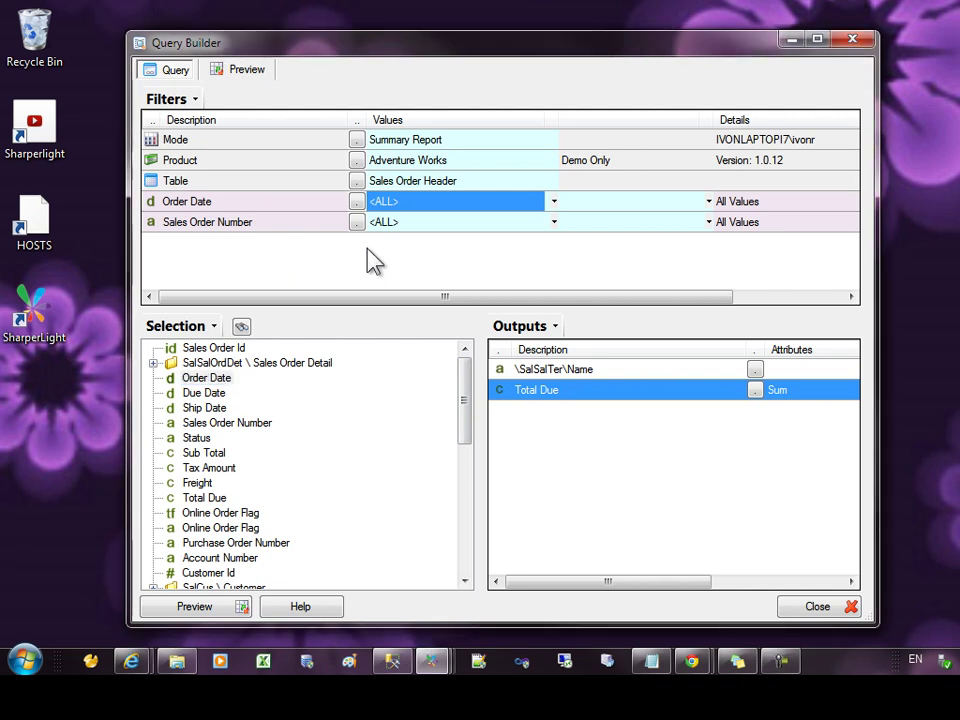
Base the query on Sales Territory, output its Name field and preview the 10 territories
{"action": "left_click", "coordinate": [357, 181]}
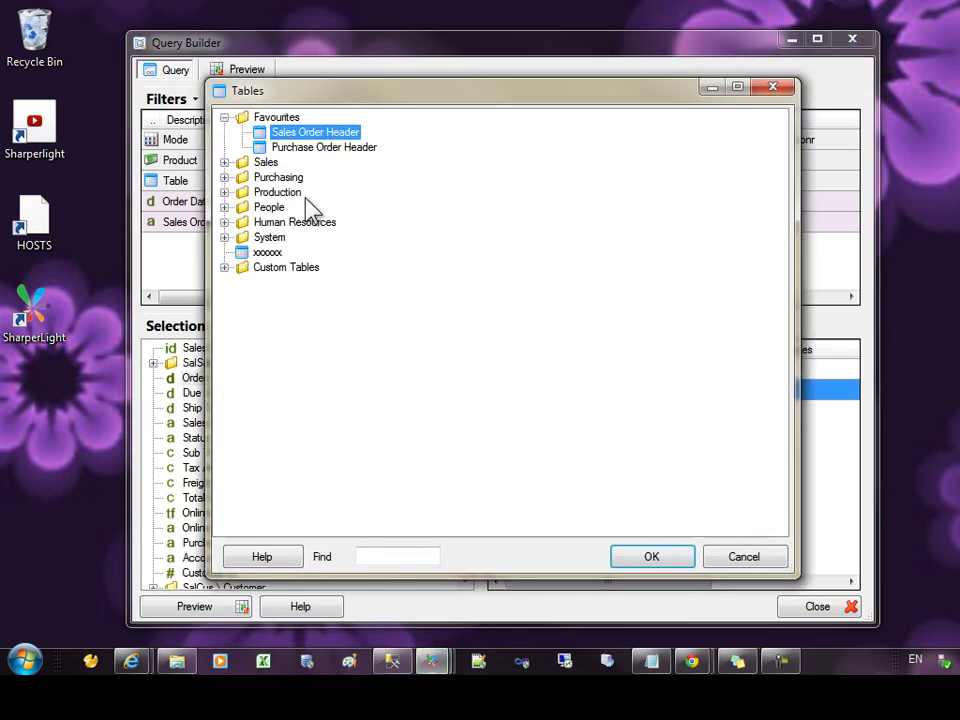
{"action": "left_click", "coordinate": [366, 556]}
{"action": "type", "text": "terr"}
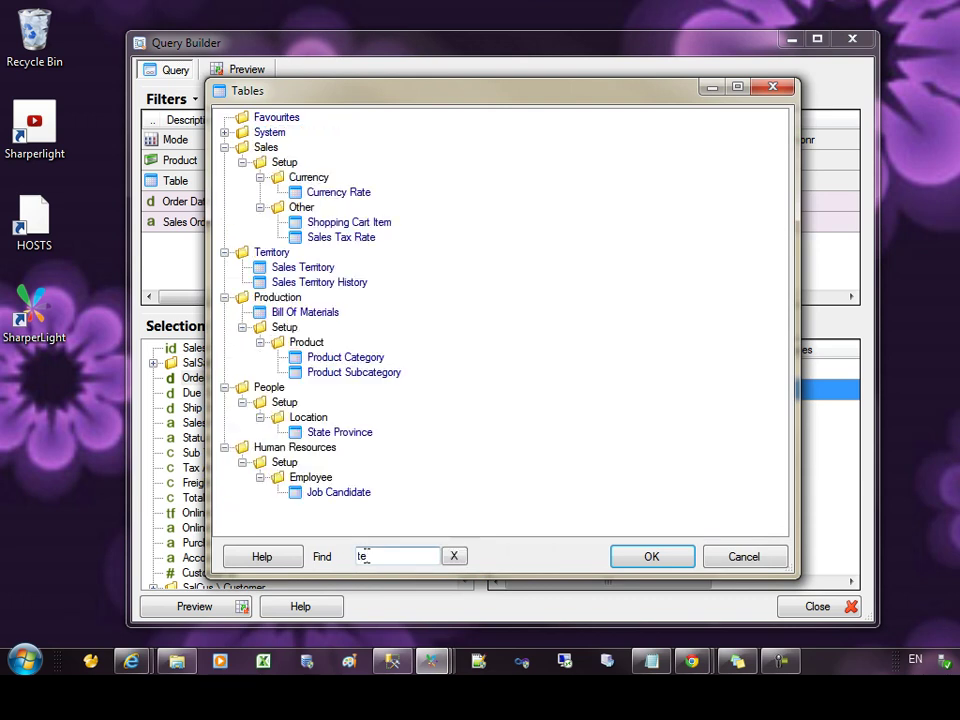
{"action": "double_click", "coordinate": [306, 166]}
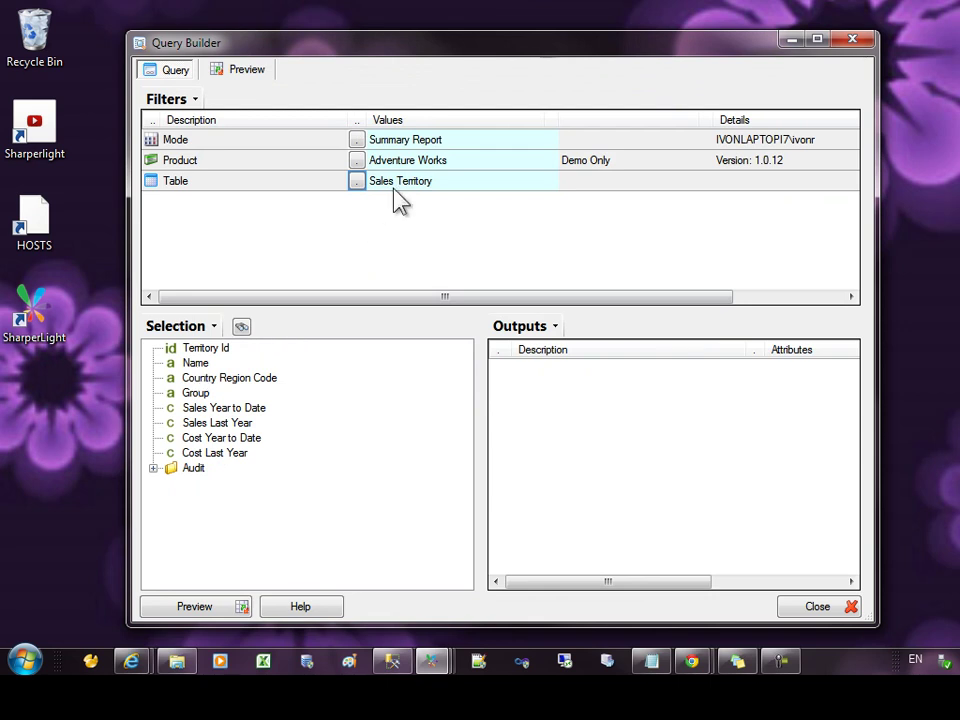
{"action": "left_click_drag", "start_coordinate": [195, 363], "coordinate": [540, 398]}
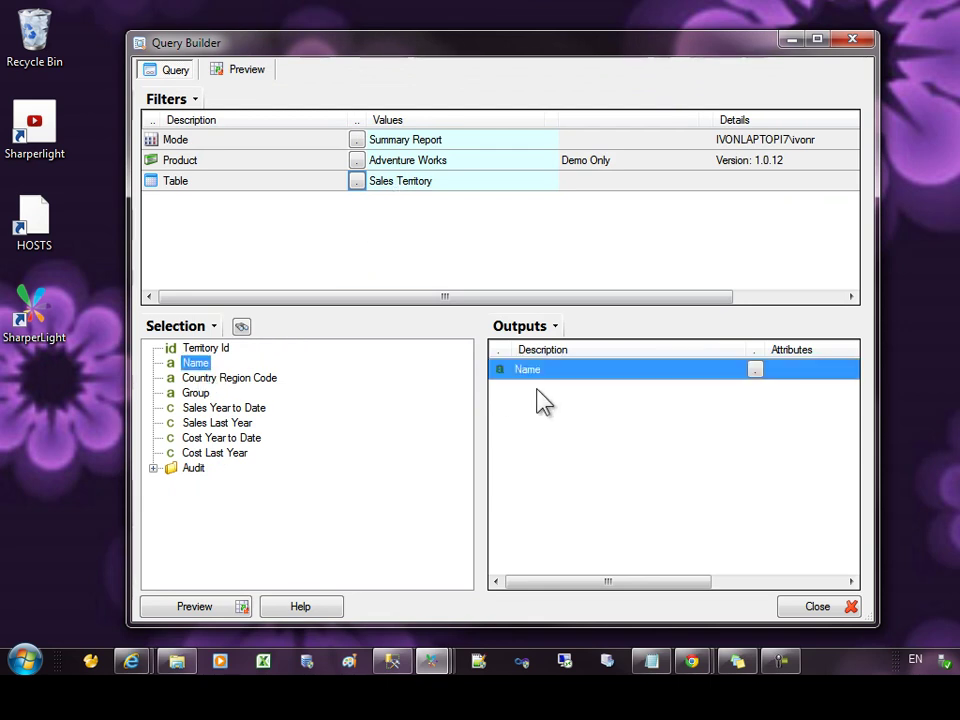
{"action": "left_click", "coordinate": [246, 76]}
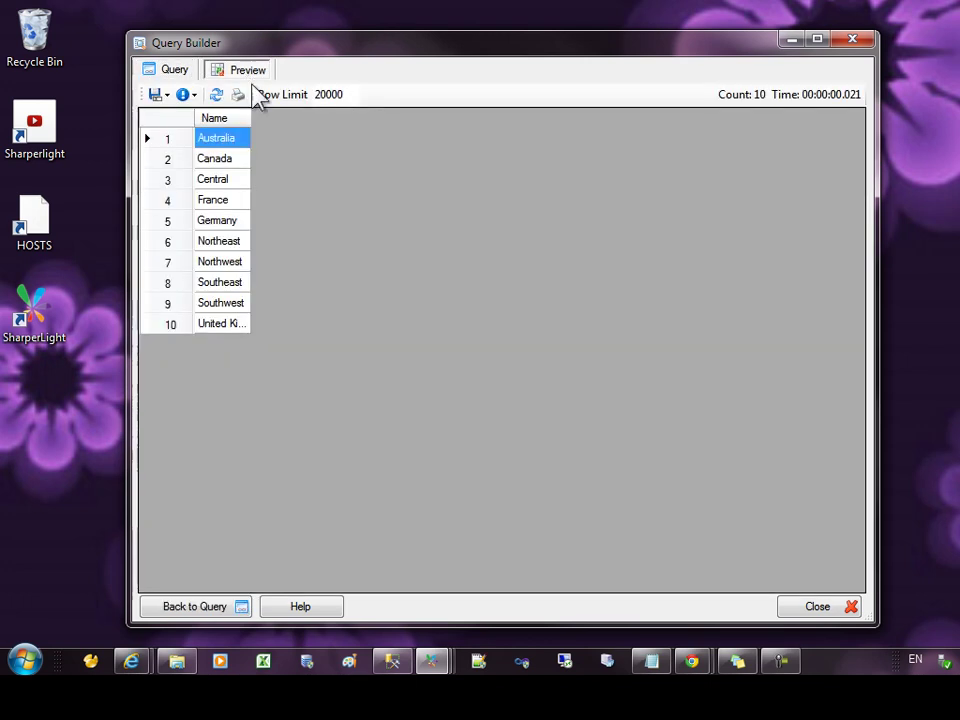
{"action": "left_click", "coordinate": [178, 70]}
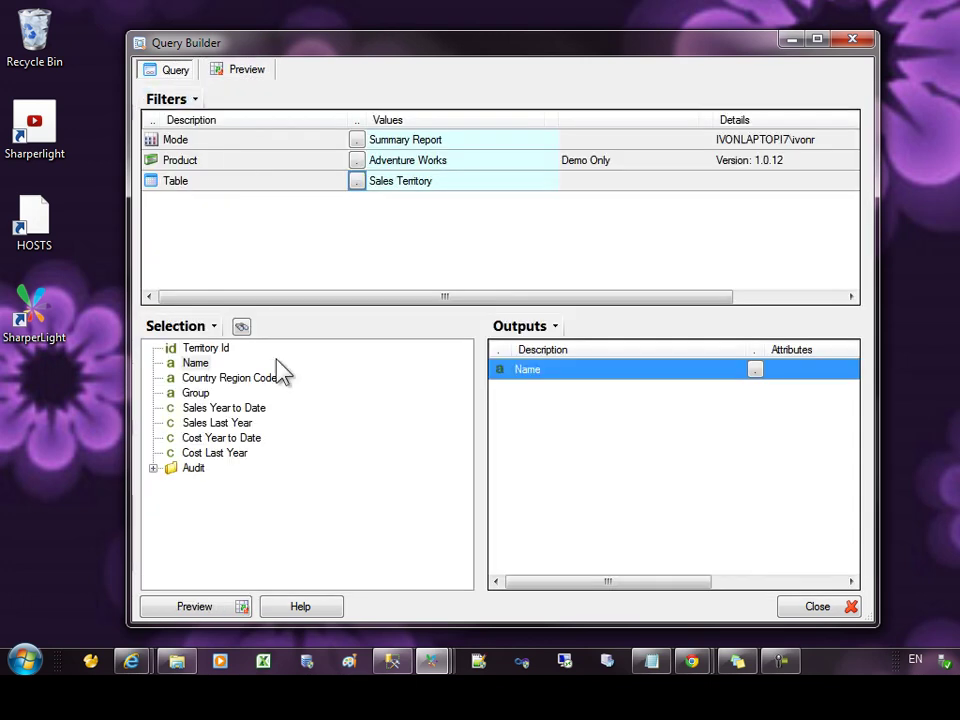
{"action": "right_click", "coordinate": [196, 363]}
Start a custom join on Sales Territory targeting the Sales Order Header table
{"action": "mouse_move", "coordinate": [330, 523]}
{"action": "left_click", "coordinate": [433, 553]}
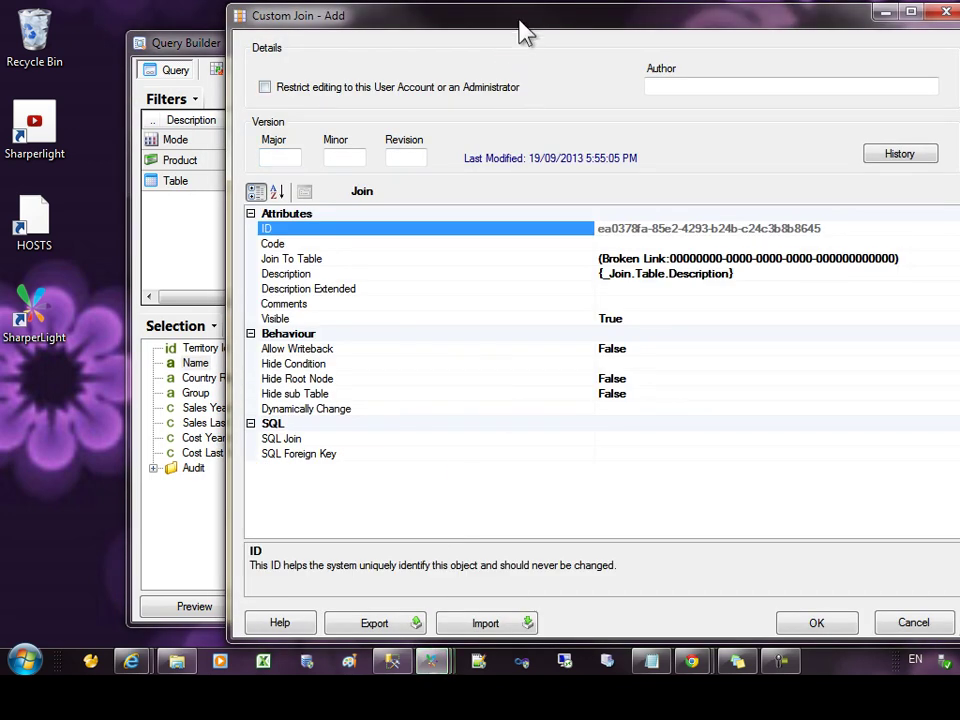
{"action": "left_click_drag", "start_coordinate": [521, 28], "coordinate": [512, 26]}
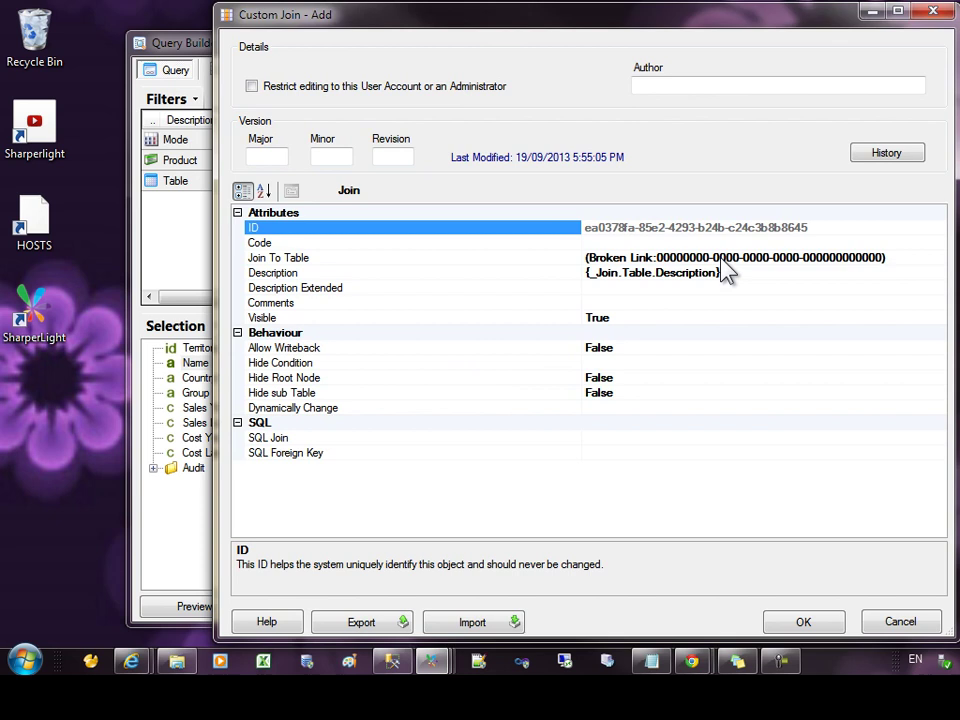
{"action": "left_click", "coordinate": [760, 258]}
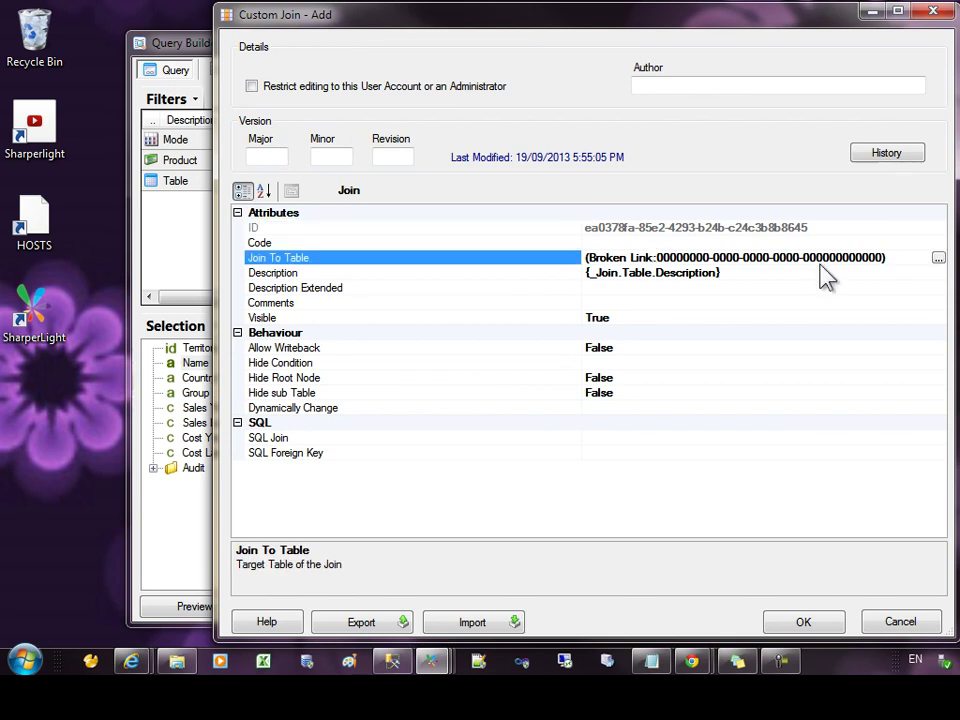
{"action": "left_click", "coordinate": [938, 258]}
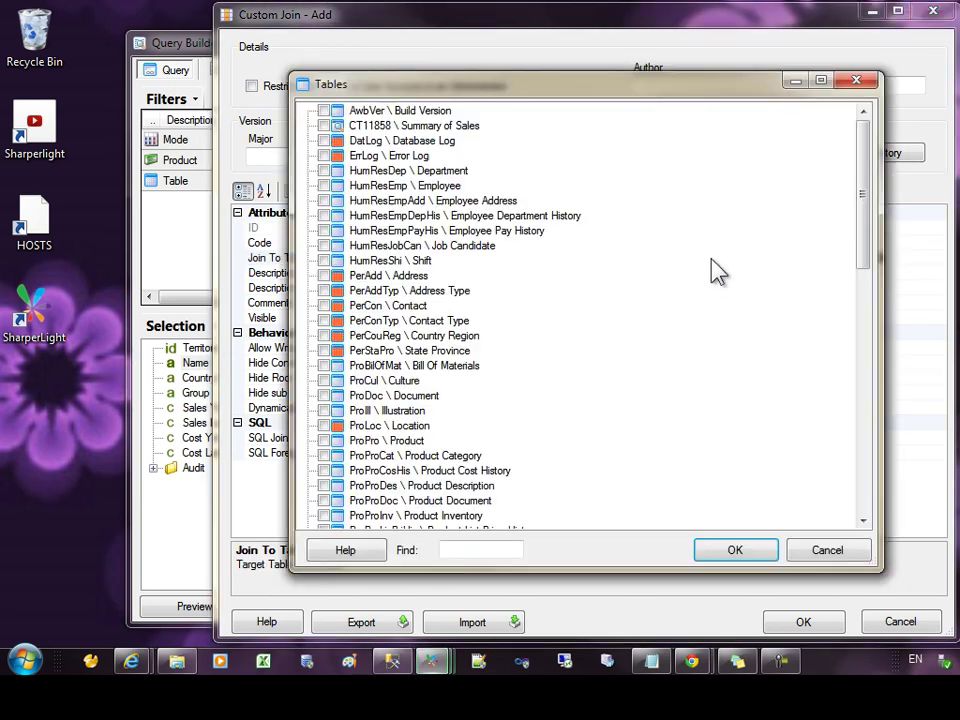
{"action": "left_click", "coordinate": [466, 549]}
{"action": "type", "text": "sales or"}
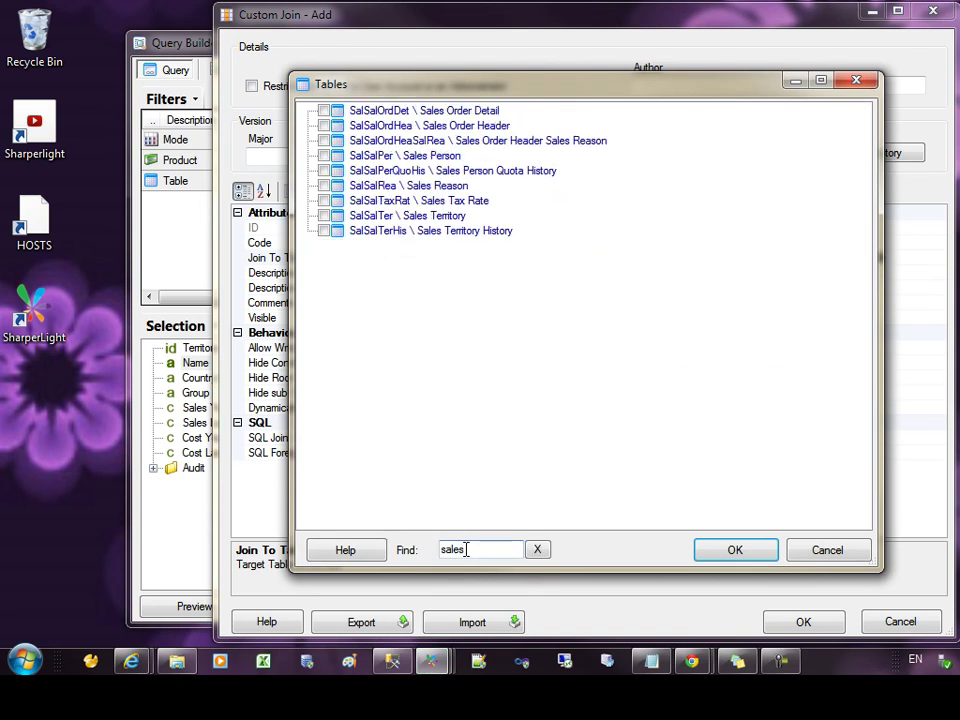
{"action": "left_click", "coordinate": [323, 126]}
{"action": "left_click", "coordinate": [728, 552]}
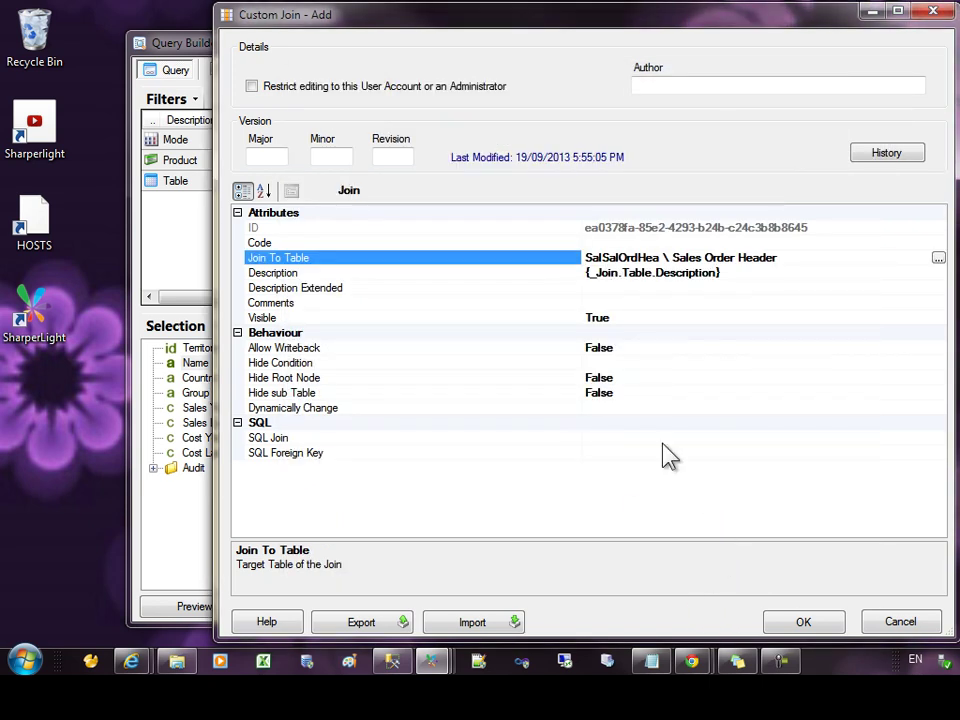
Review the join's Description, then bring up its SQL Join definition
{"action": "left_click", "coordinate": [731, 272]}
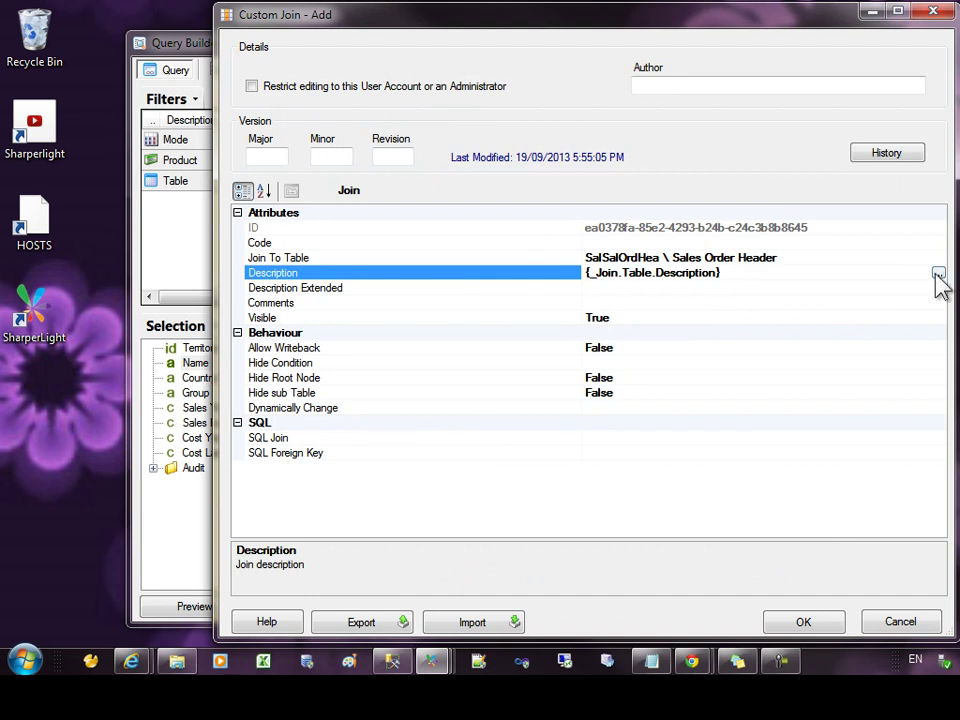
{"action": "left_click_drag", "start_coordinate": [726, 272], "coordinate": [597, 277]}
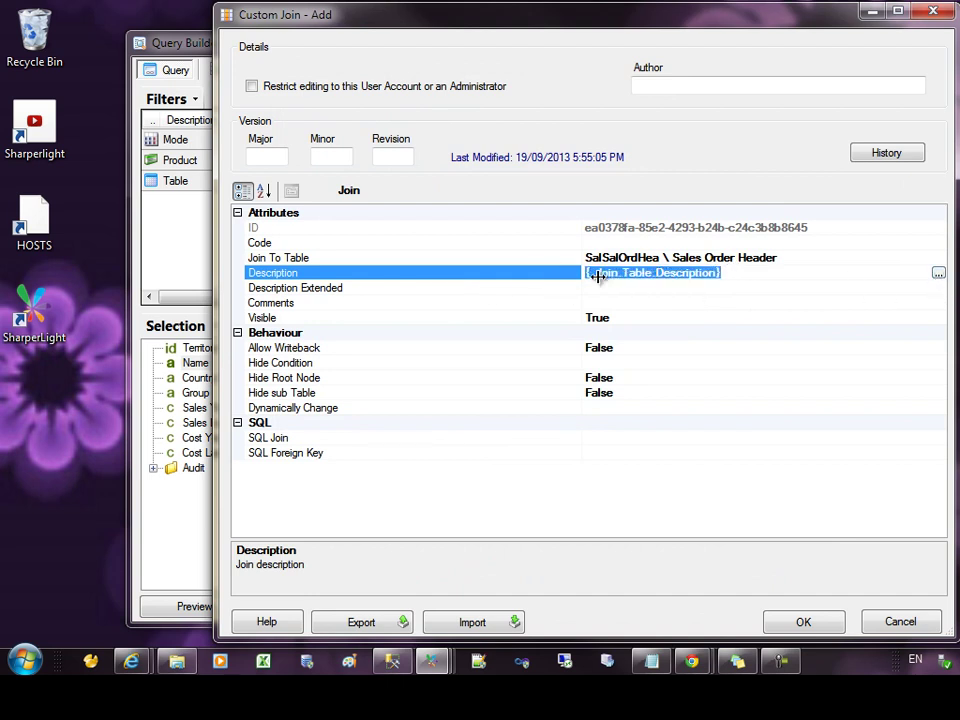
{"action": "left_click", "coordinate": [740, 272]}
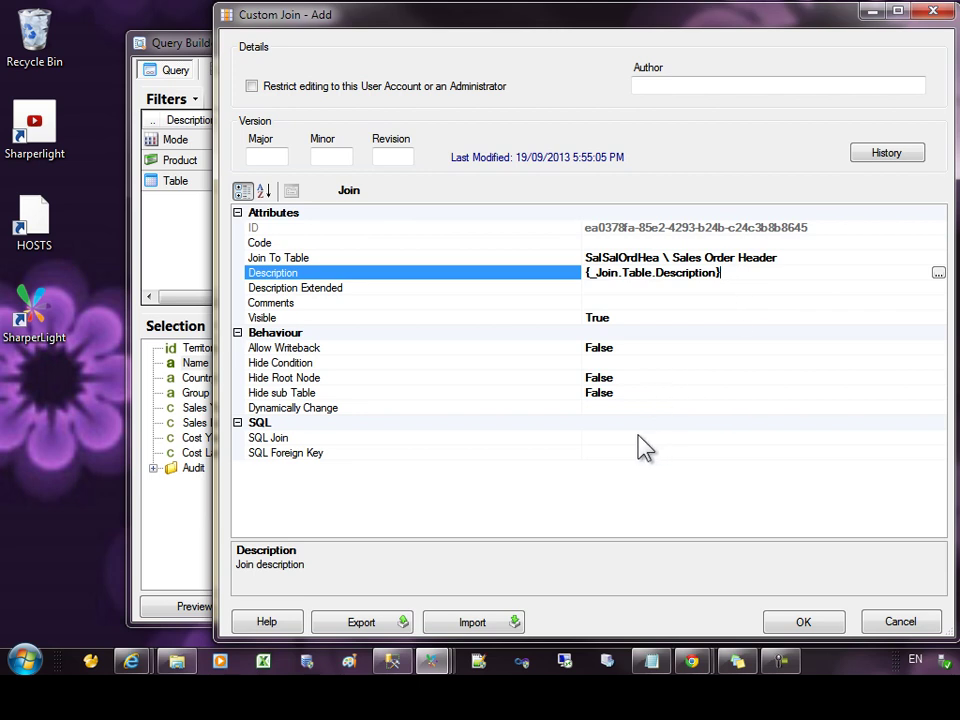
{"action": "left_click", "coordinate": [560, 440]}
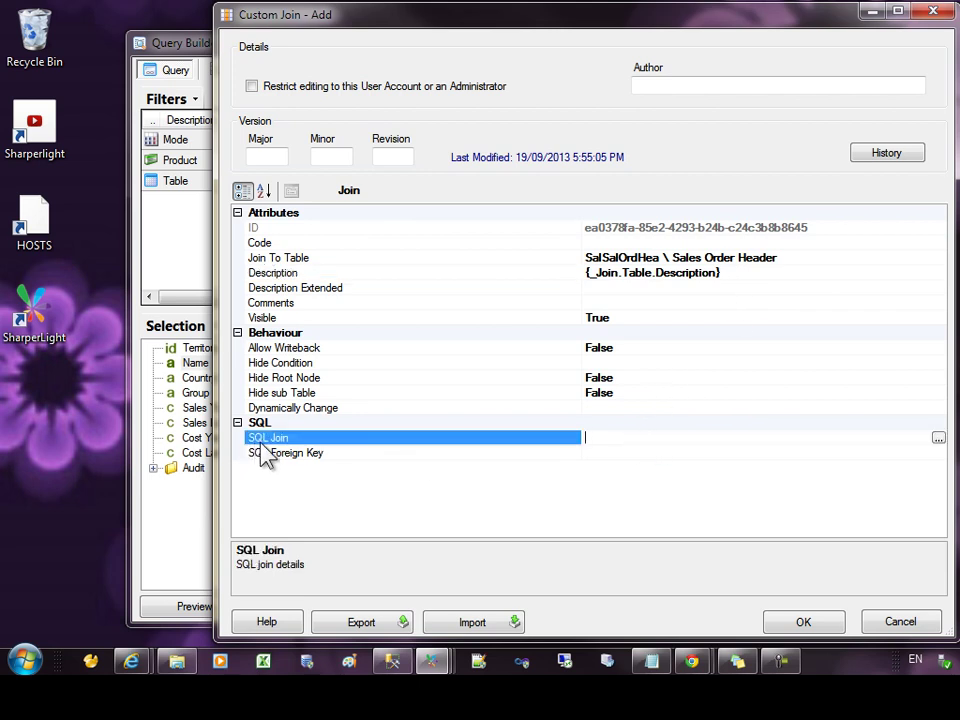
{"action": "left_click", "coordinate": [938, 439]}
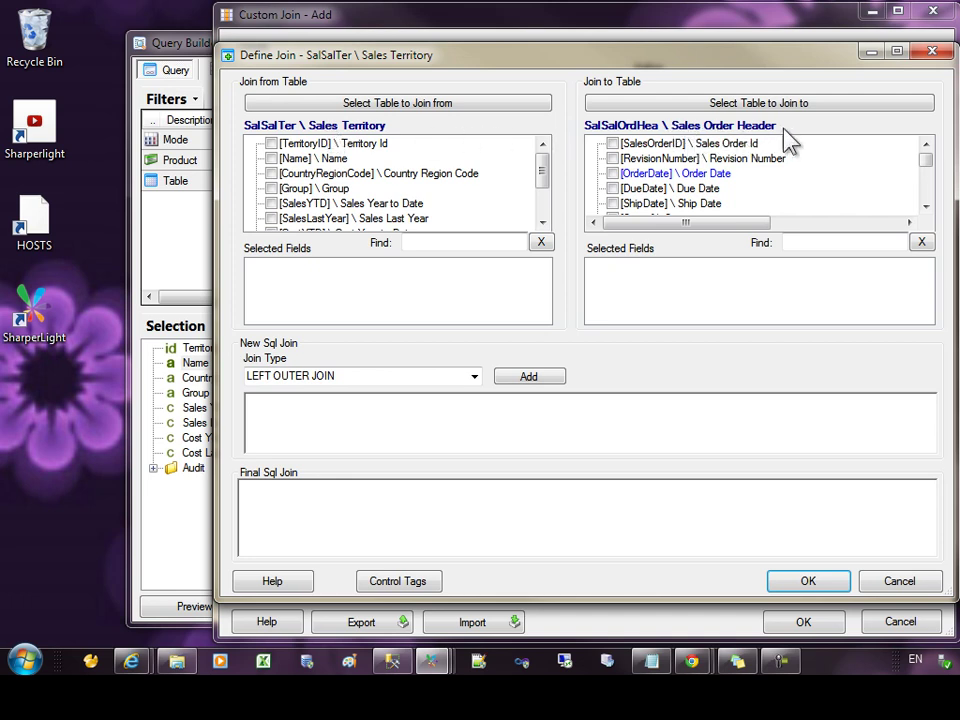
Join Sales Territory to Sales Order Header on TerritoryID as a LEFT OUTER JOIN
{"action": "left_click", "coordinate": [429, 241]}
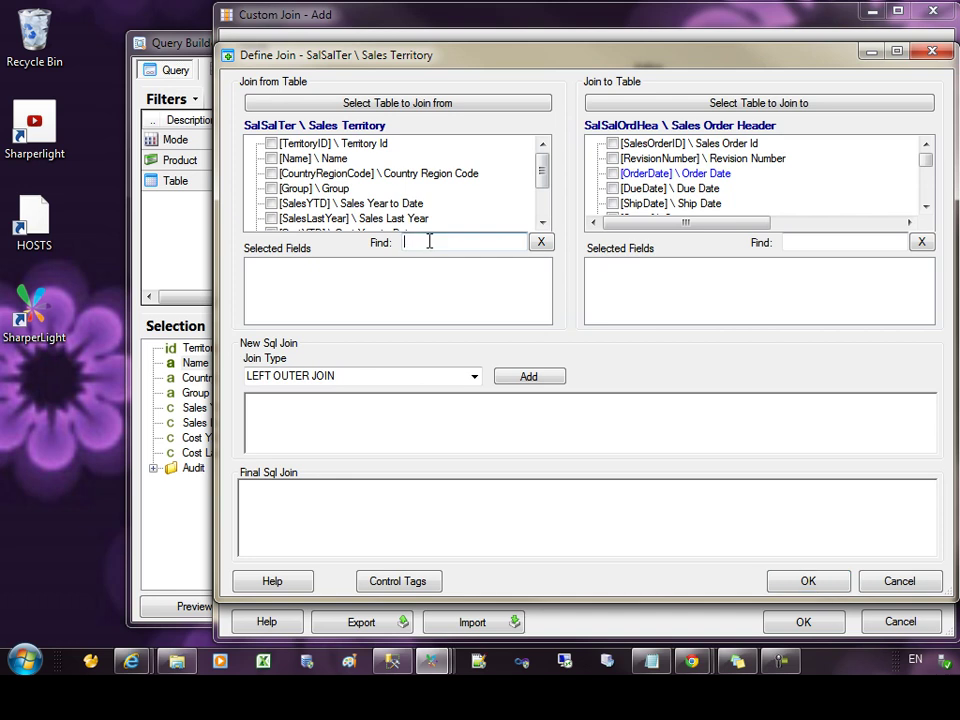
{"action": "left_click", "coordinate": [271, 144]}
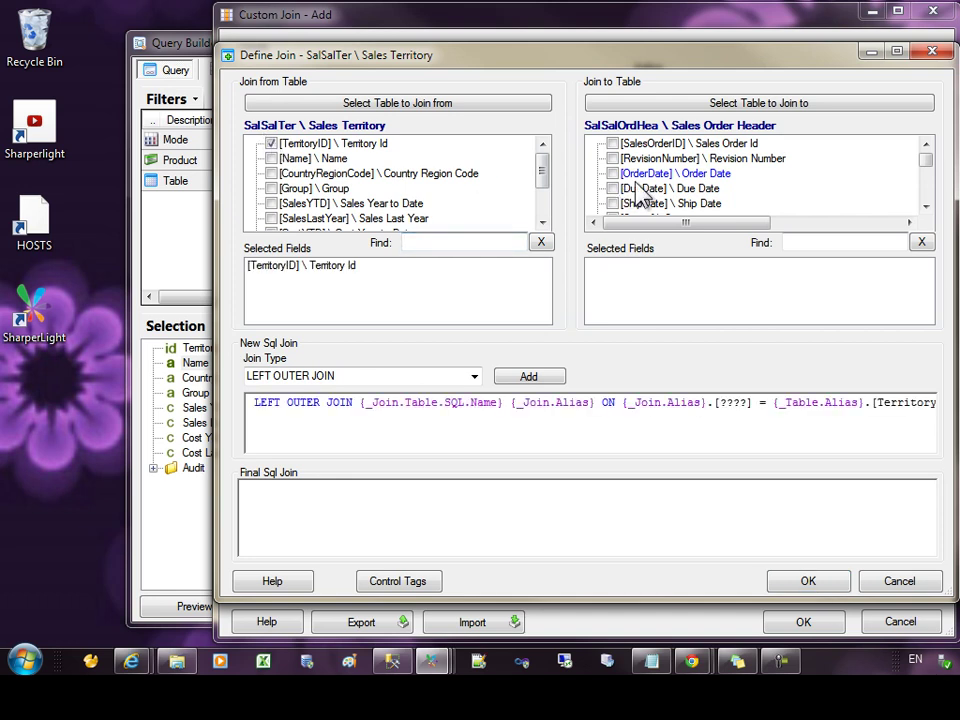
{"action": "left_click", "coordinate": [801, 239]}
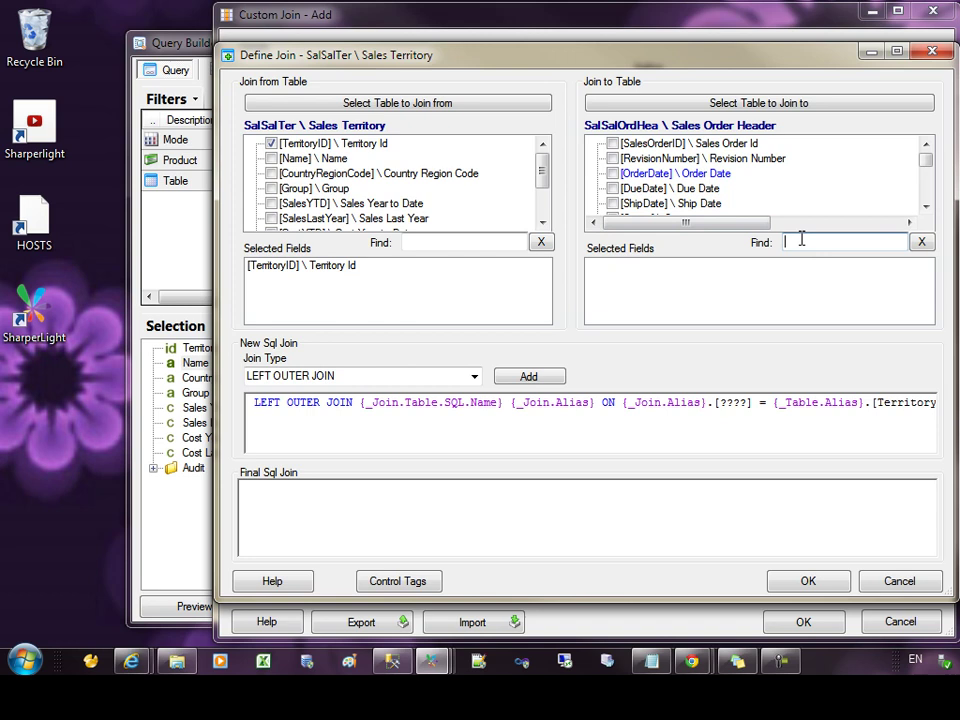
{"action": "type", "text": "terr"}
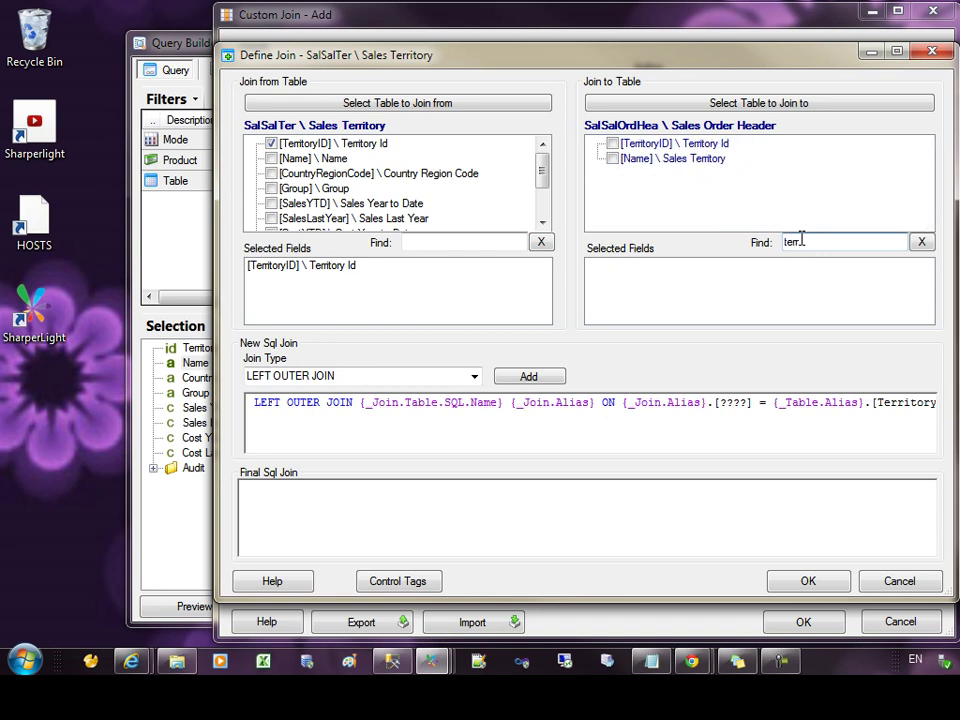
{"action": "left_click", "coordinate": [612, 143]}
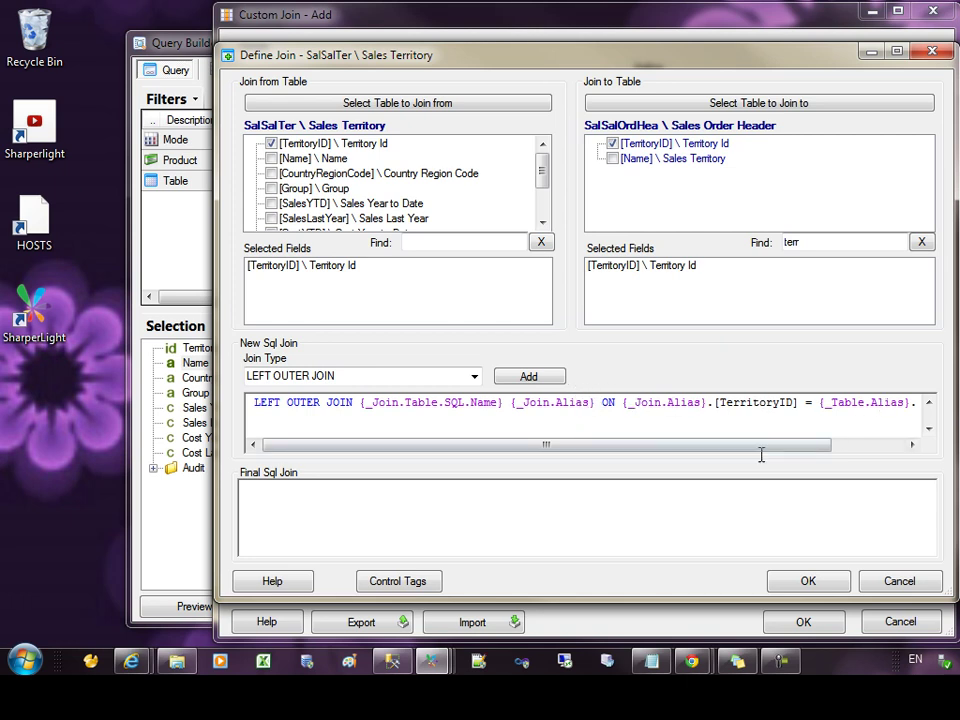
{"action": "left_click", "coordinate": [808, 582]}
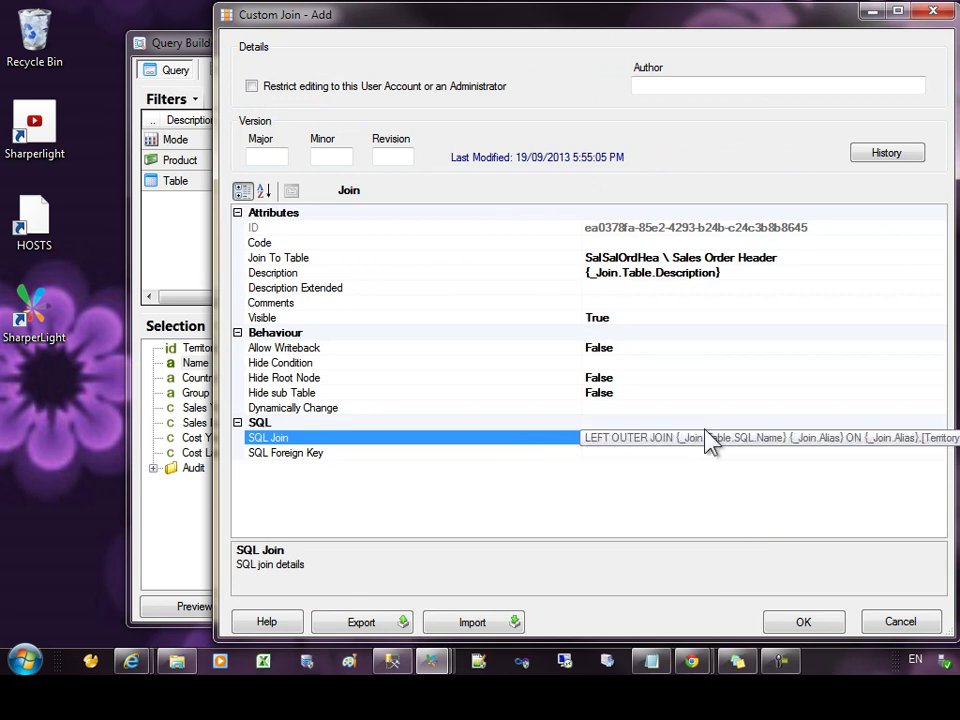
{"action": "left_click_drag", "start_coordinate": [400, 14], "coordinate": [282, 15]}
Save the new custom join and dismiss the refresh reminder
{"action": "left_click", "coordinate": [683, 622]}
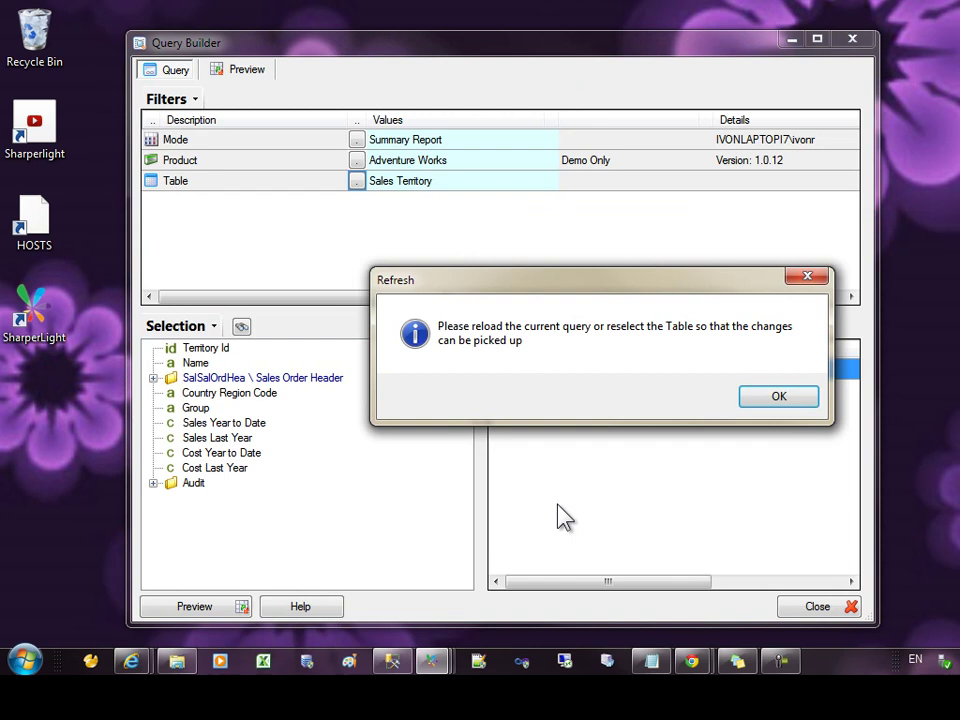
{"action": "left_click", "coordinate": [779, 401]}
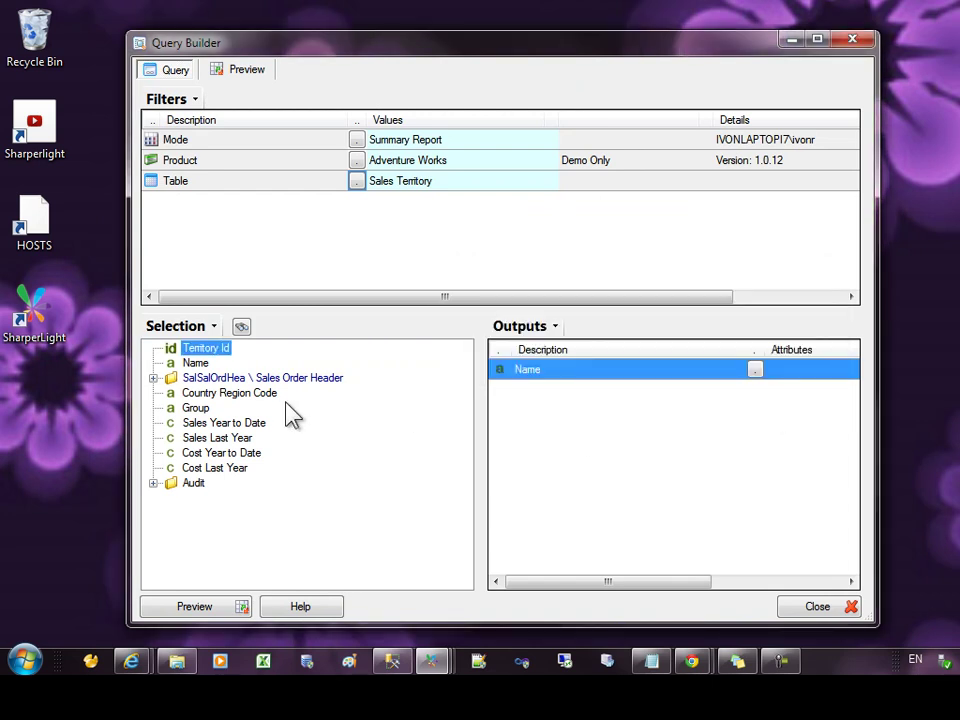
{"action": "left_click", "coordinate": [208, 410]}
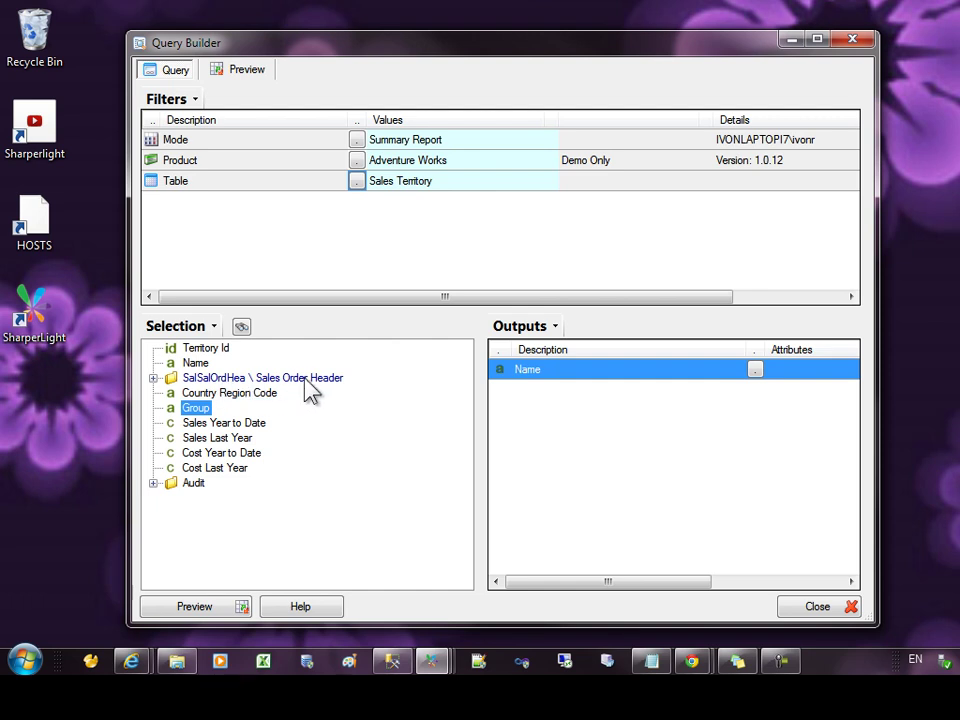
Add summed Sales Order Header Total Due to the outputs and preview the territory totals
{"action": "left_click", "coordinate": [153, 378]}
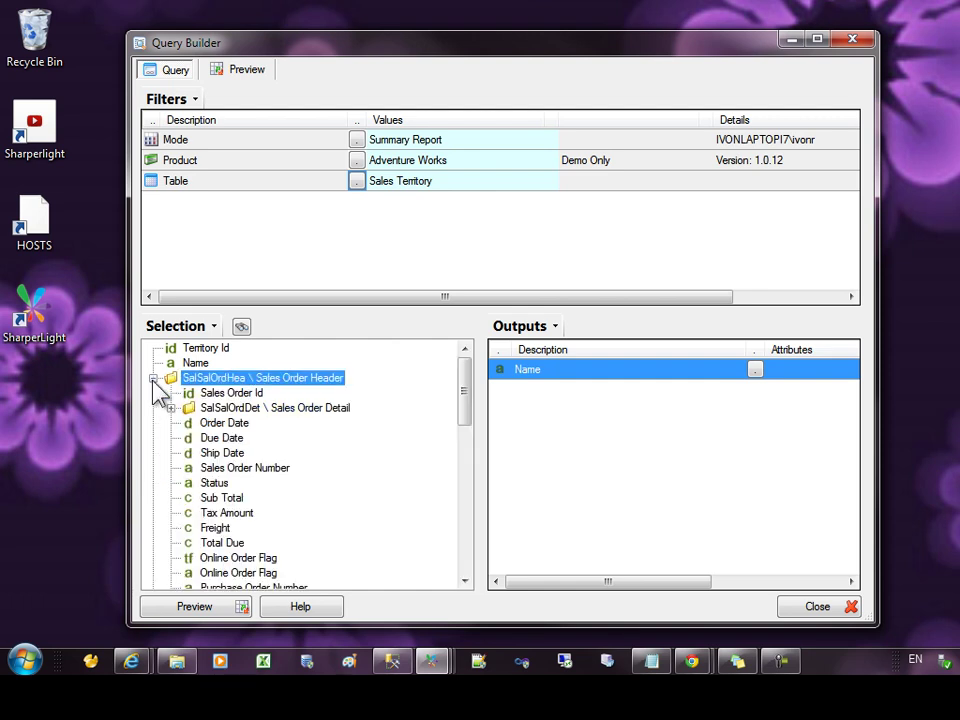
{"action": "left_click", "coordinate": [221, 426]}
{"action": "scroll", "coordinate": [225, 445], "scroll_direction": "down", "scroll_amount": 6}
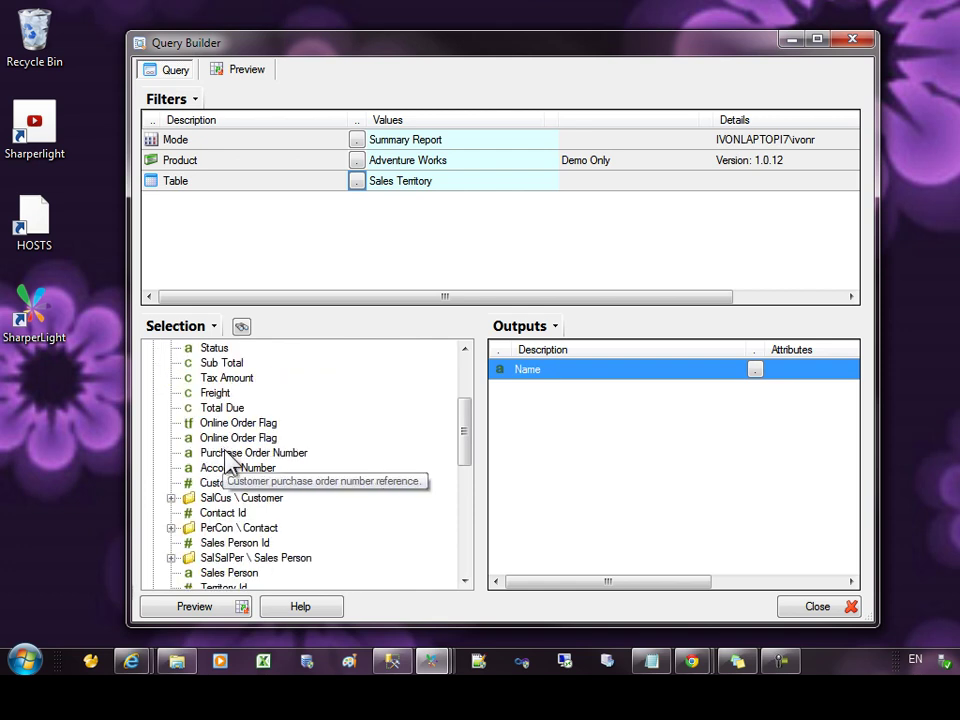
{"action": "scroll", "coordinate": [226, 450], "scroll_direction": "up", "scroll_amount": 3}
{"action": "left_click_drag", "start_coordinate": [229, 410], "coordinate": [634, 420]}
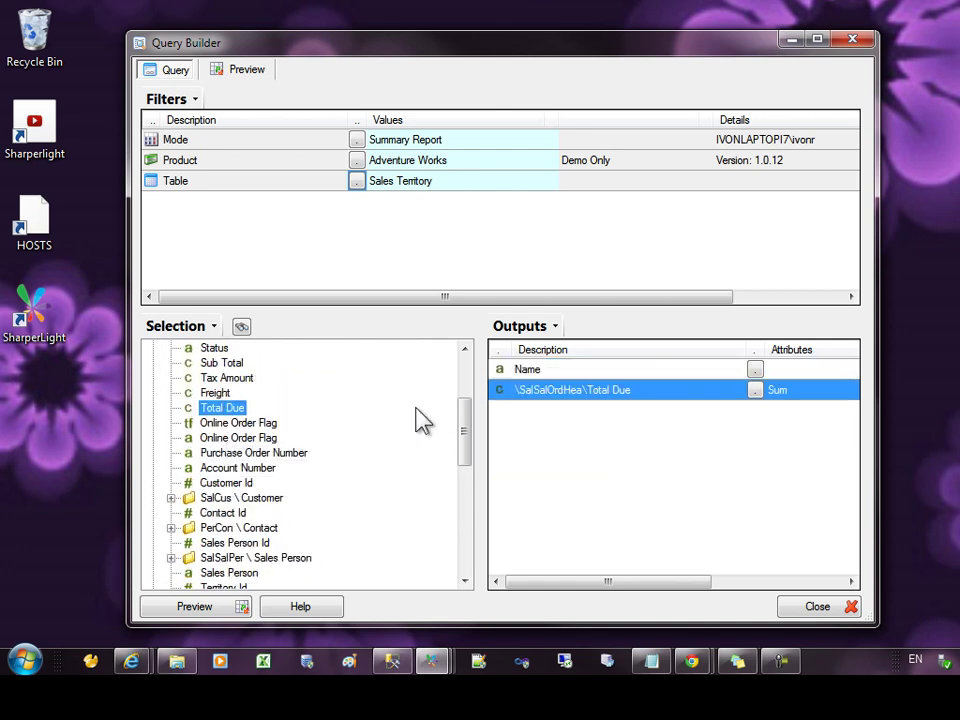
{"action": "left_click", "coordinate": [246, 72]}
Check the Total Due values for Canada, Germany, Southeast and Southwest in the preview grid
{"action": "left_click", "coordinate": [306, 171]}
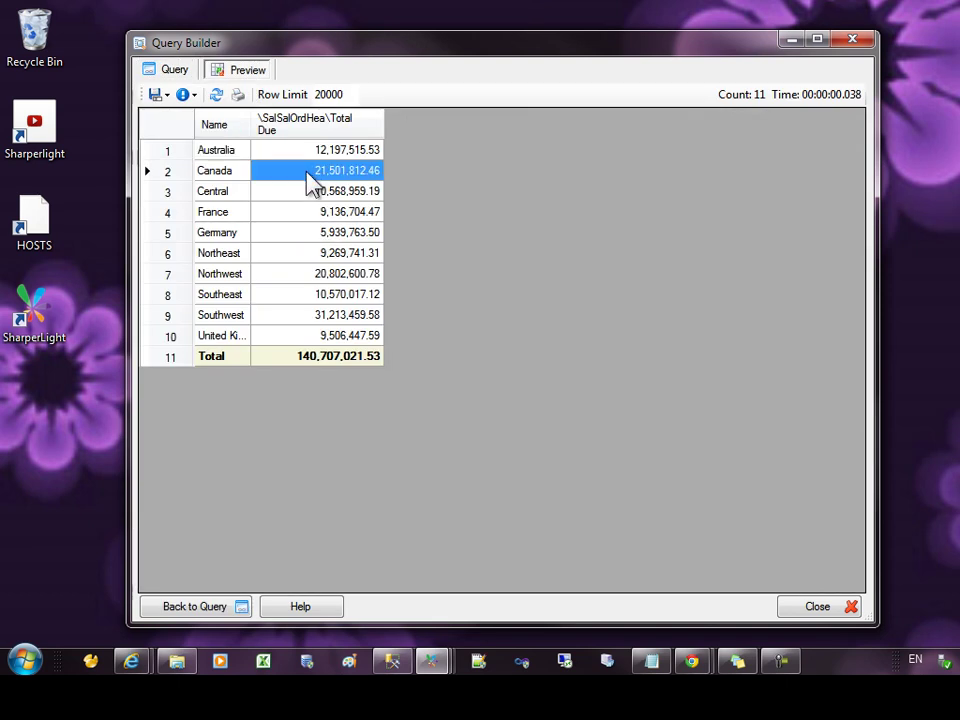
{"action": "left_click", "coordinate": [306, 231]}
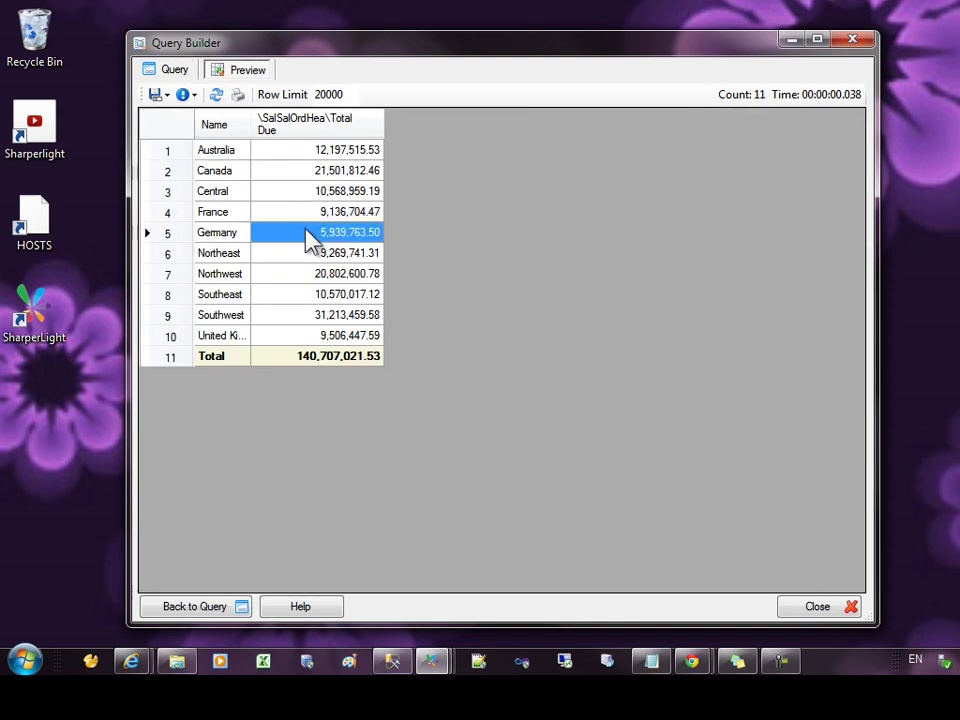
{"action": "left_click", "coordinate": [343, 300]}
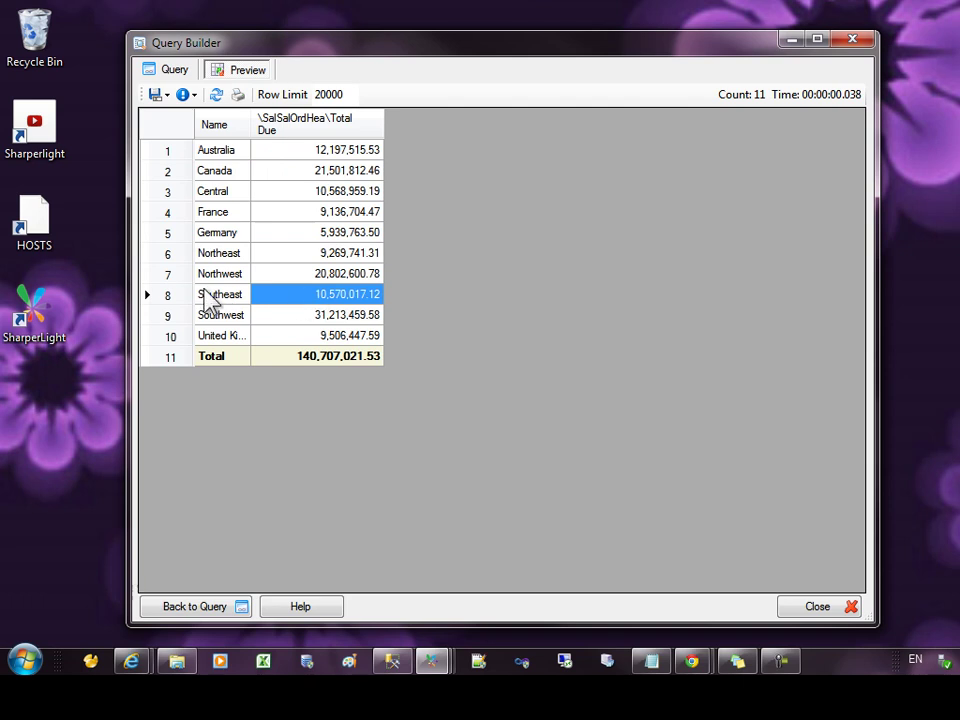
{"action": "left_click", "coordinate": [344, 319]}
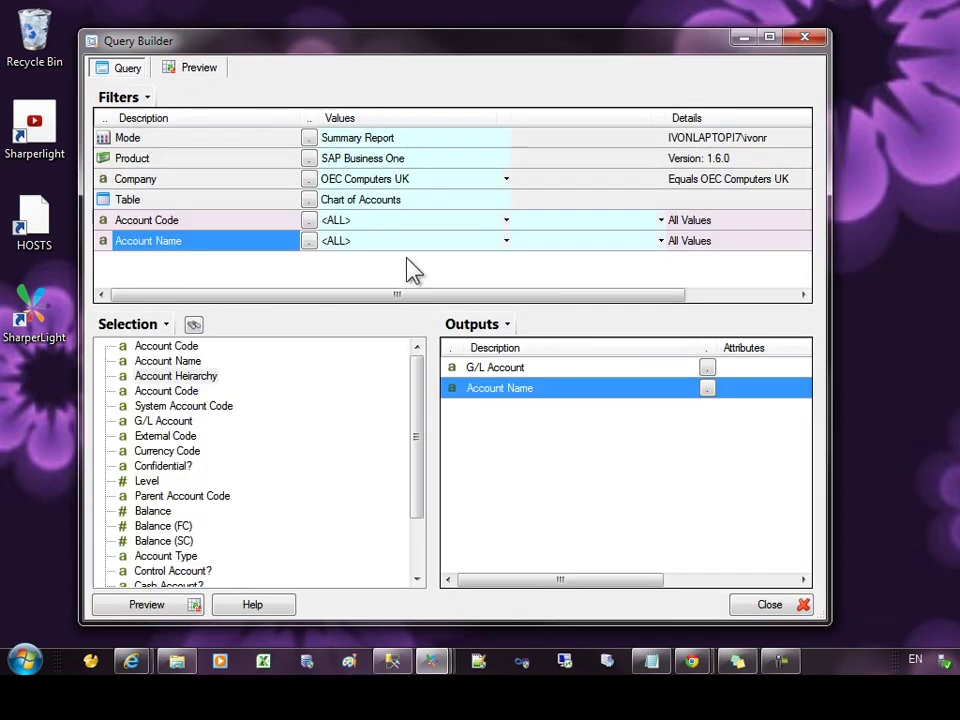
{"action": "left_click", "coordinate": [373, 162]}
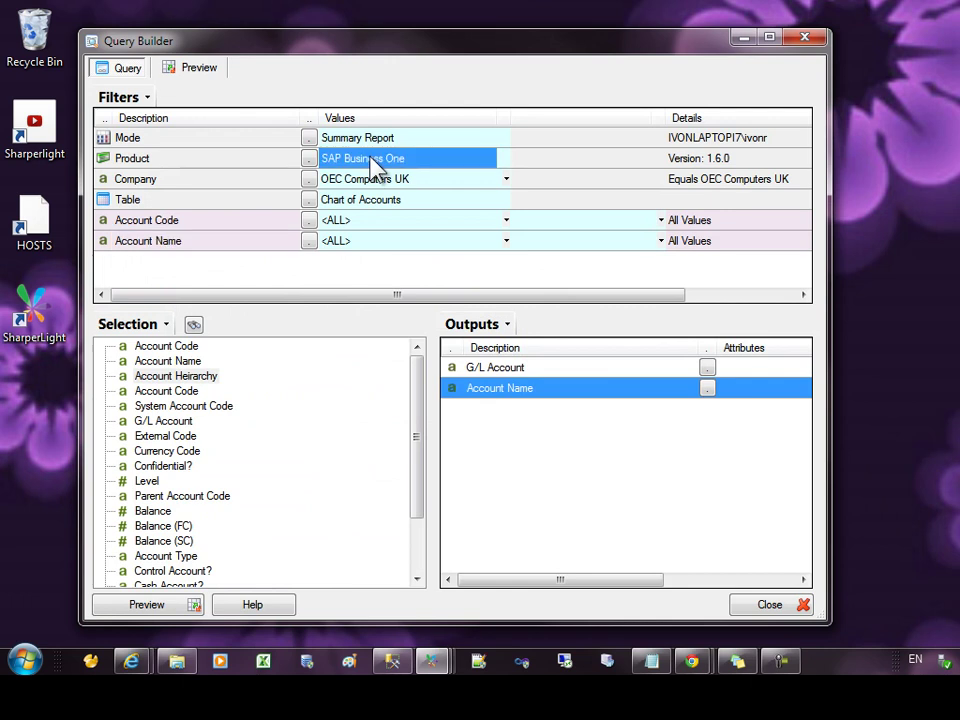
{"action": "left_click", "coordinate": [360, 203]}
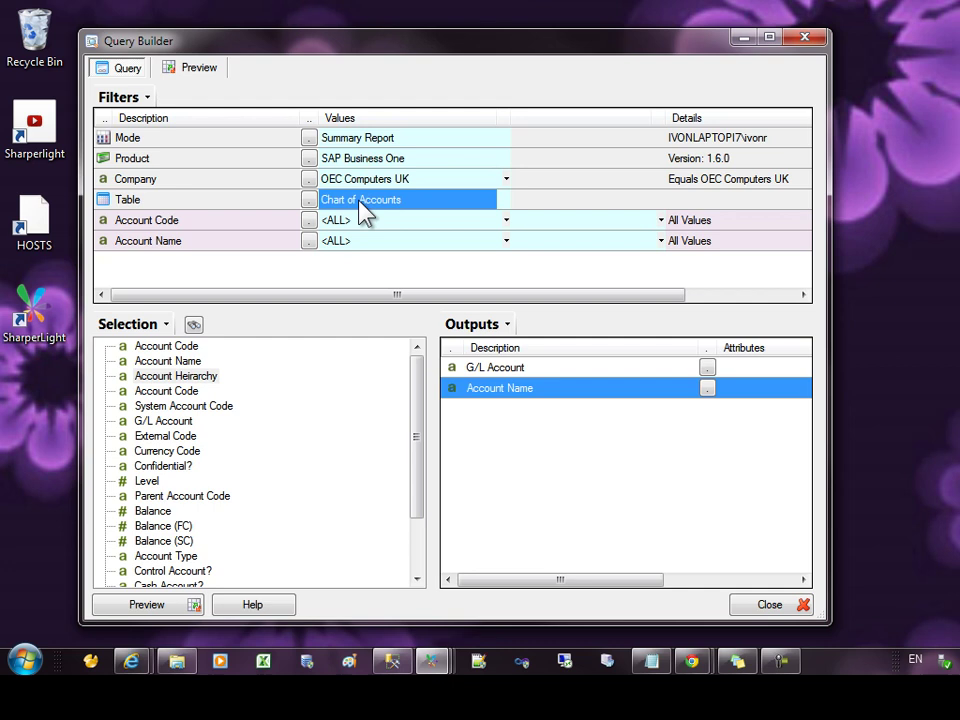
{"action": "mouse_move", "coordinate": [426, 396]}
{"action": "left_mouse_down"}
{"action": "mouse_move", "coordinate": [427, 468]}
{"action": "mouse_move", "coordinate": [428, 396]}
{"action": "left_mouse_up"}
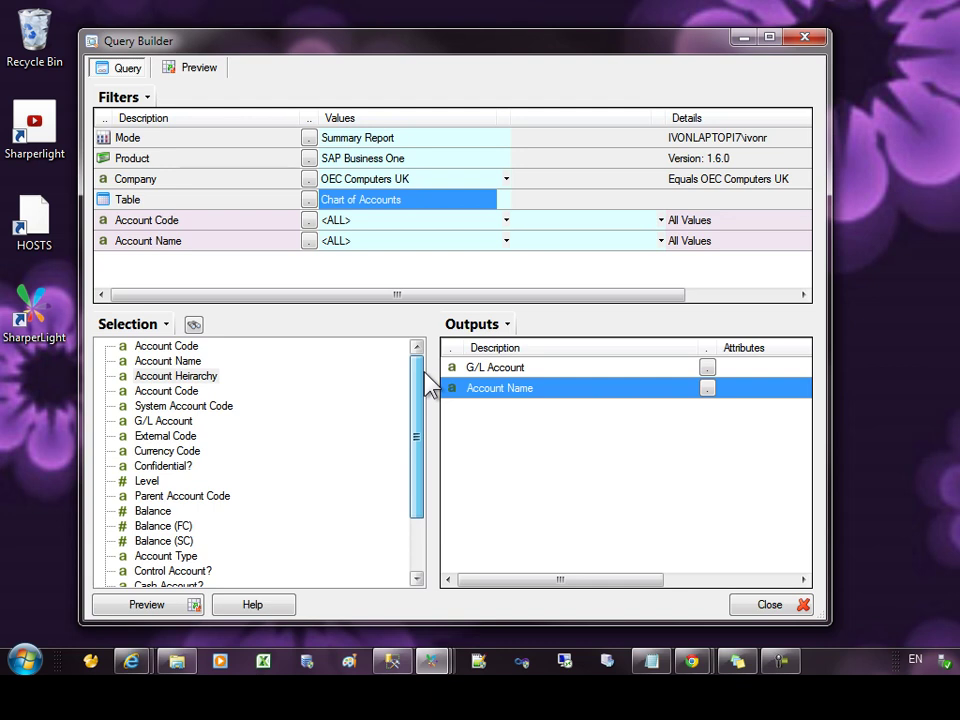
{"action": "mouse_move", "coordinate": [425, 376]}
{"action": "left_mouse_down"}
{"action": "mouse_move", "coordinate": [426, 404]}
{"action": "mouse_move", "coordinate": [426, 386]}
{"action": "left_mouse_up"}
{"action": "left_click", "coordinate": [178, 350]}
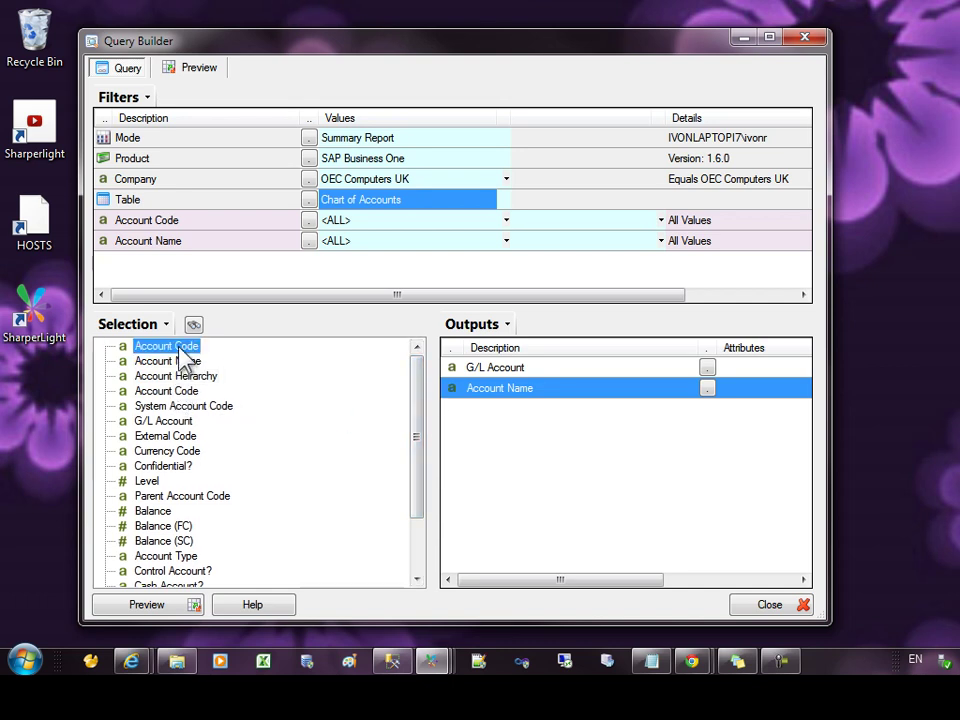
Start a new custom join from the Chart of Accounts Account Code field
{"action": "right_click", "coordinate": [180, 352]}
{"action": "mouse_move", "coordinate": [320, 508]}
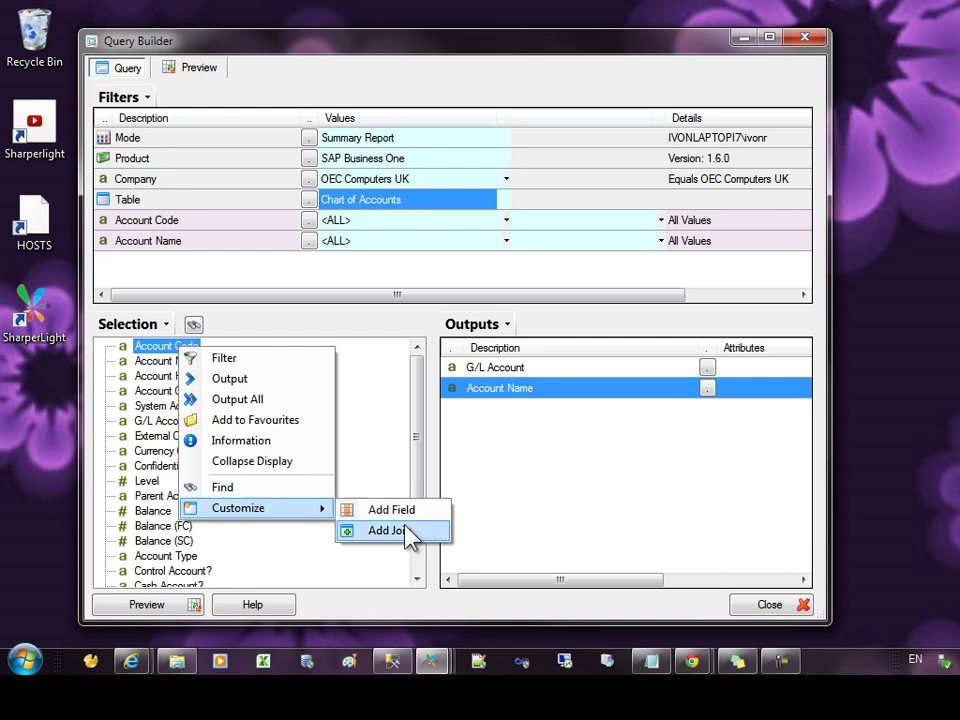
{"action": "left_click", "coordinate": [392, 530]}
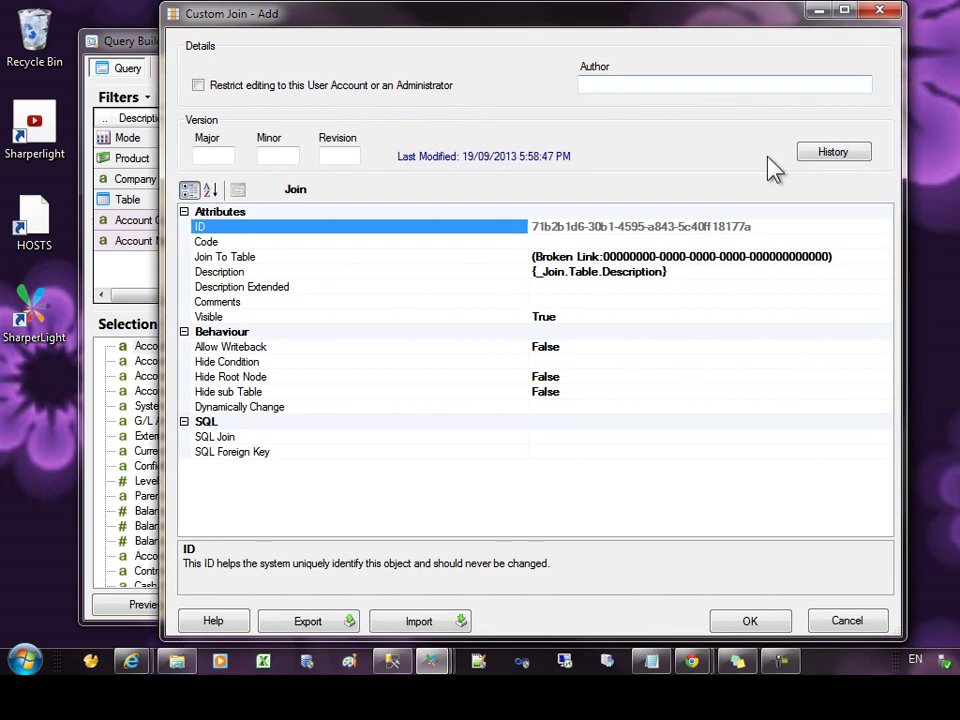
Set the join target to GLT \ G/L Transactions, found by searching 'tran'
{"action": "left_click", "coordinate": [835, 258]}
{"action": "left_click", "coordinate": [886, 256]}
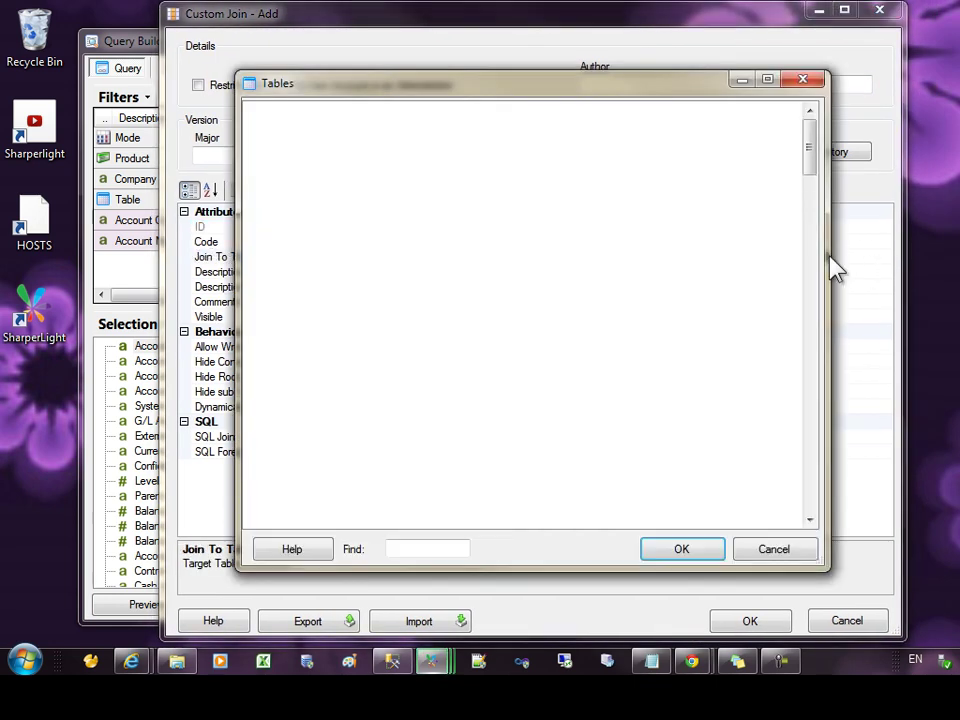
{"action": "left_click", "coordinate": [404, 548]}
{"action": "type", "text": "trans"}
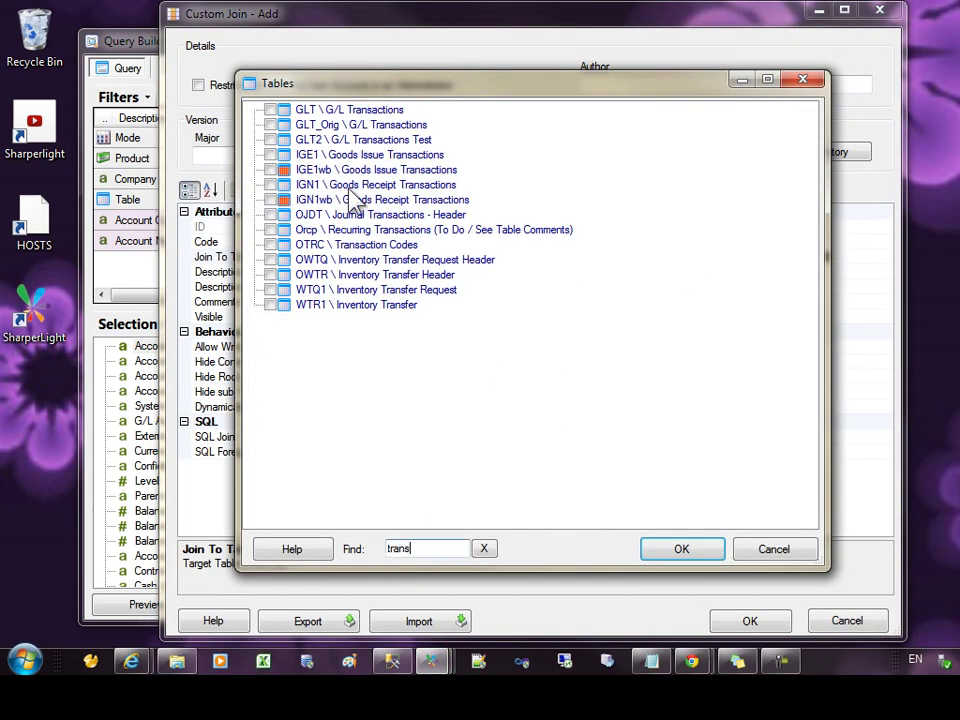
{"action": "left_click", "coordinate": [271, 111]}
{"action": "left_click", "coordinate": [678, 549]}
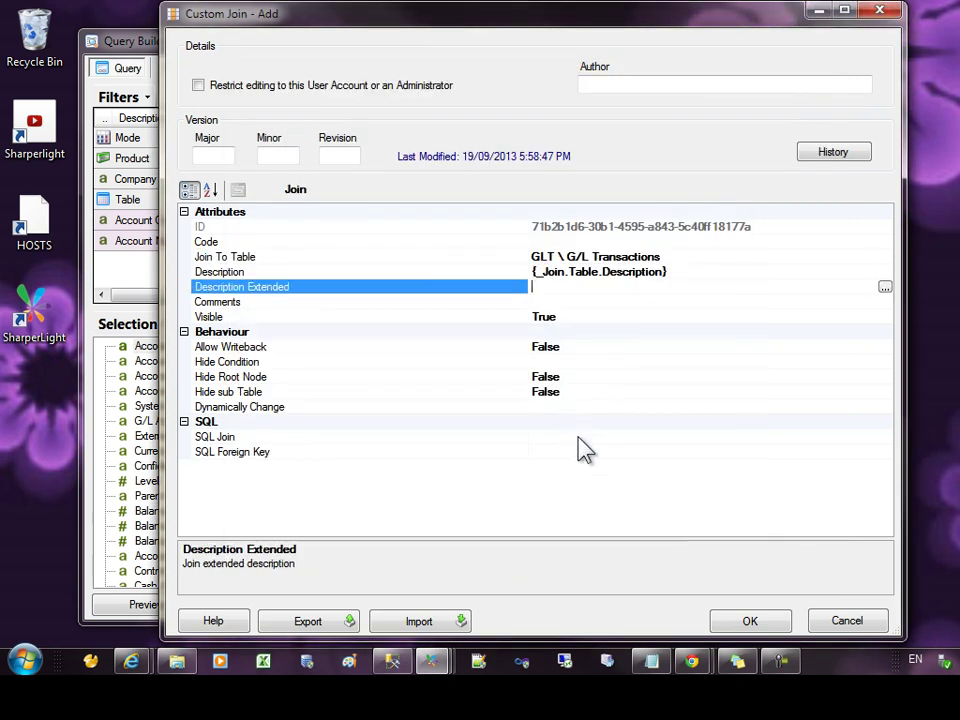
{"action": "left_click", "coordinate": [577, 437]}
Paste the Account-to-AcctCode join expression and add an empty first line for LEFT OUTER JOIN
{"action": "left_click", "coordinate": [885, 437]}
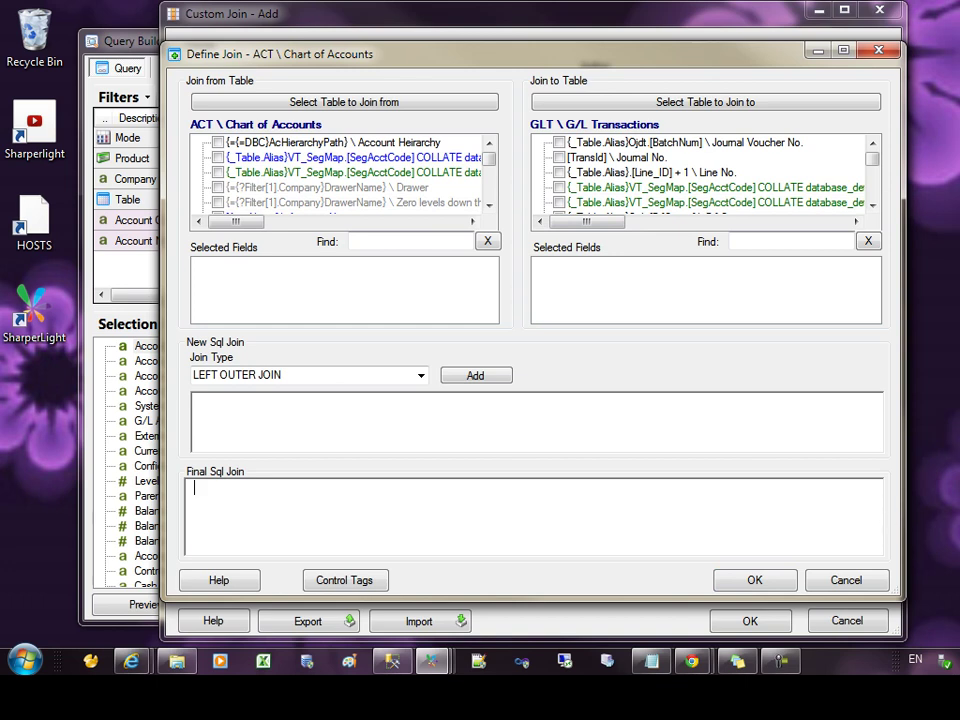
{"action": "type", "text": "{_Join.Table.SQL.Name} {_Join.Alias} ON {_Join.Alias}.[Account] = {_Table.Alias}.[AcctCode]"}
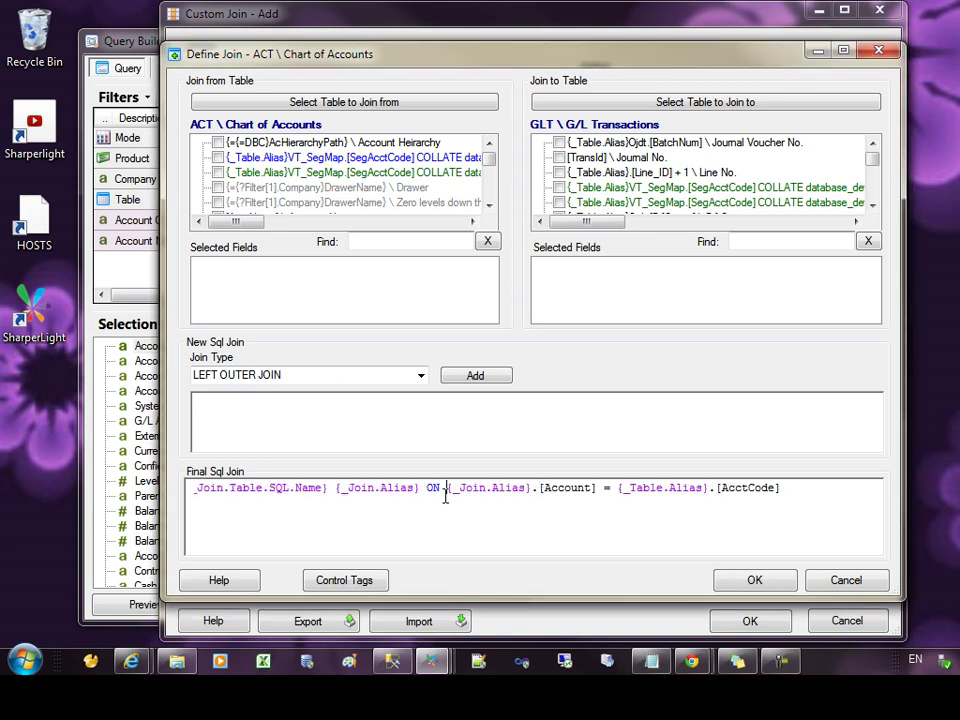
{"action": "double_click", "coordinate": [472, 490]}
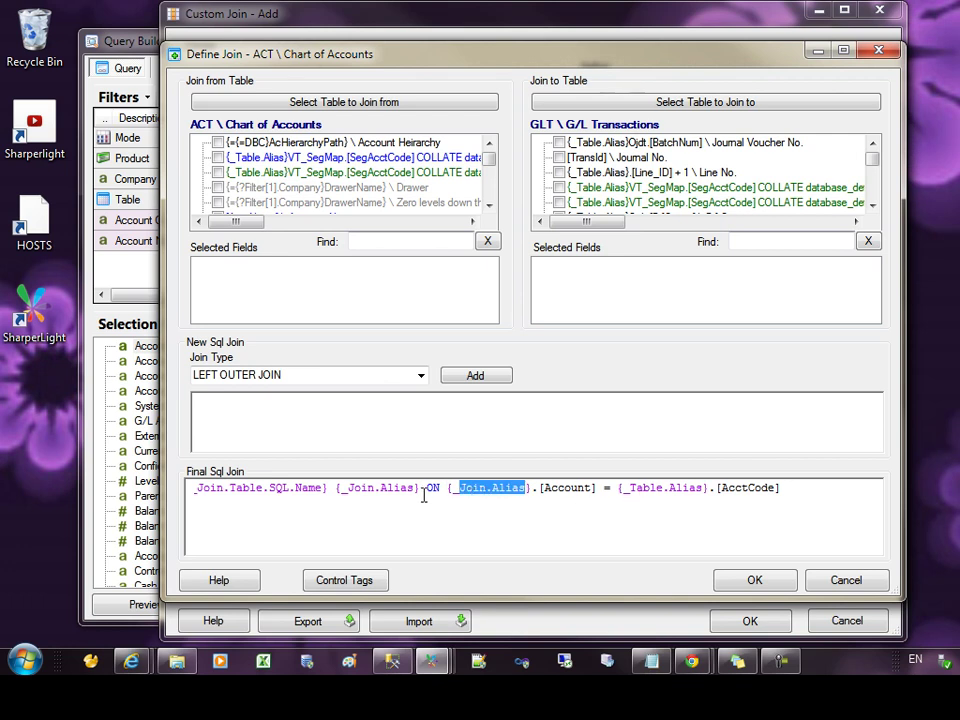
{"action": "left_click", "coordinate": [636, 490]}
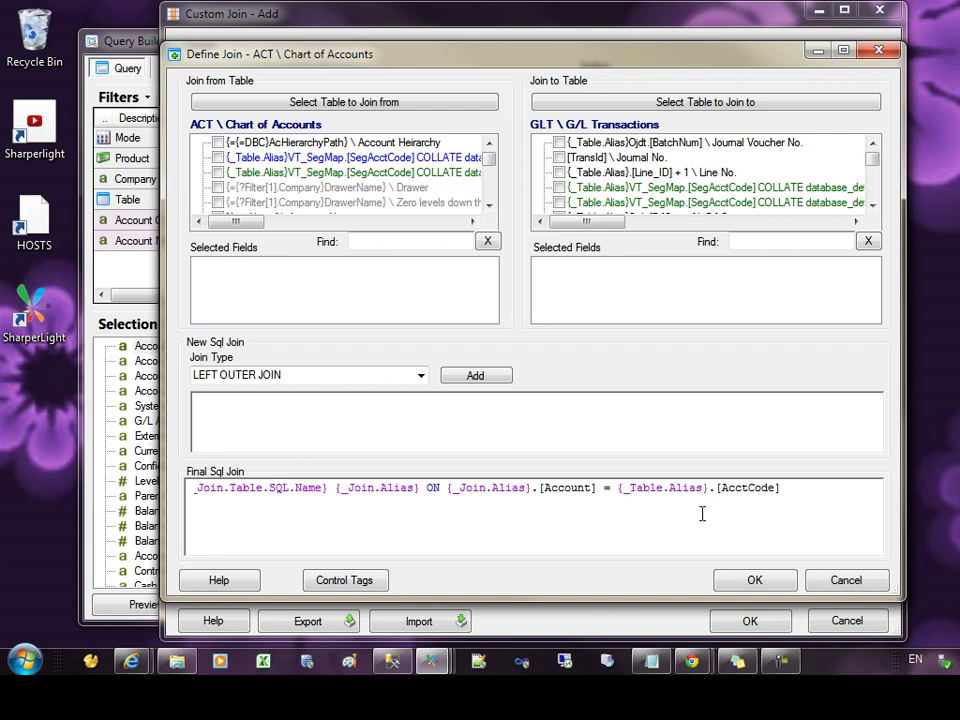
{"action": "key", "text": "ctrl+Home"}
{"action": "key", "text": "Return"}
{"action": "key", "text": "Up"}
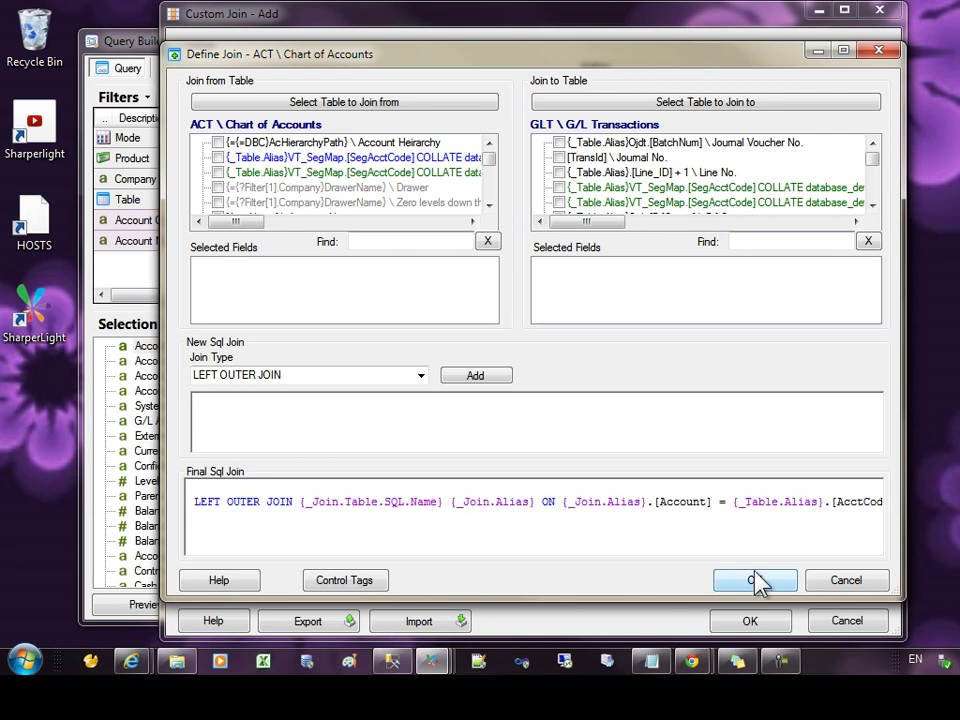
Save the G/L Transactions join definition and acknowledge the refresh message
{"action": "left_click", "coordinate": [750, 621]}
{"action": "left_click", "coordinate": [750, 402]}
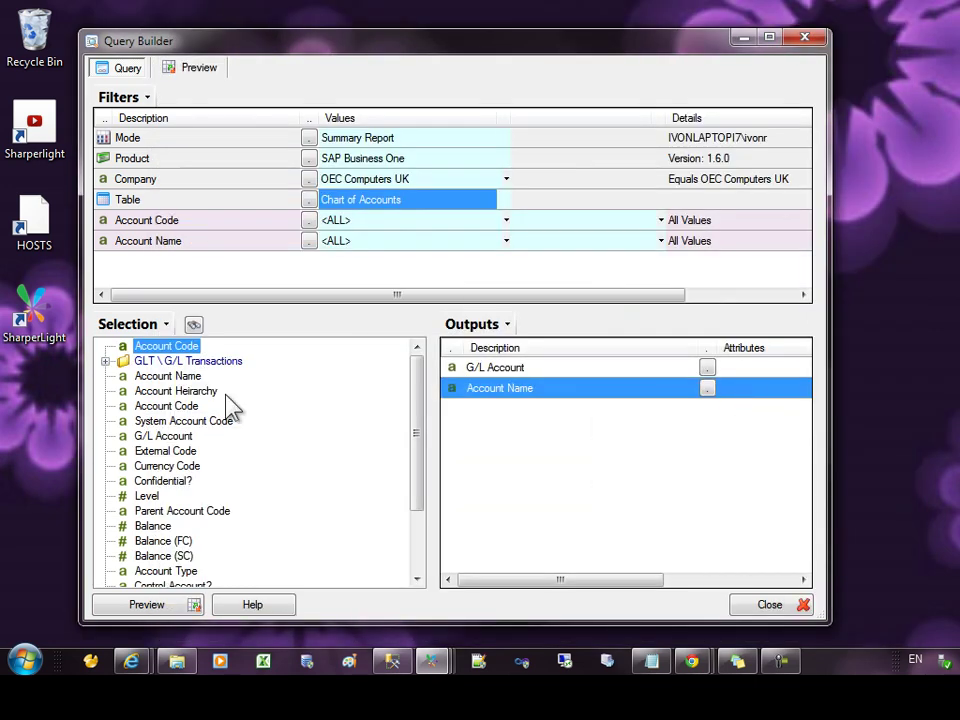
{"action": "left_click", "coordinate": [145, 391]}
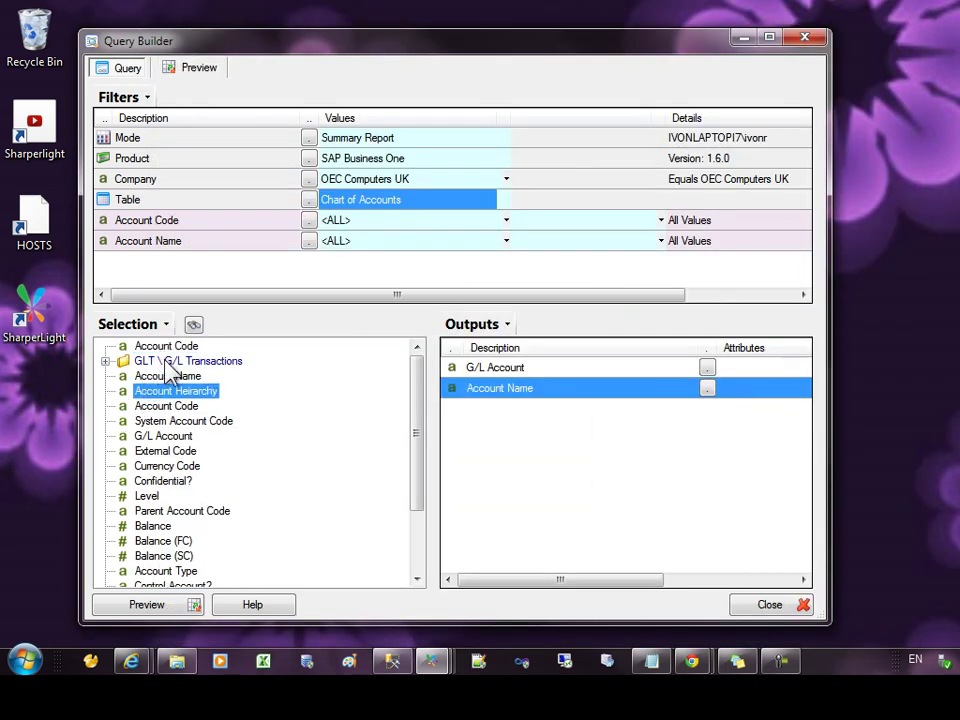
Add the summed G/L Transactions Amount to the outputs and preview the results
{"action": "left_click", "coordinate": [105, 361]}
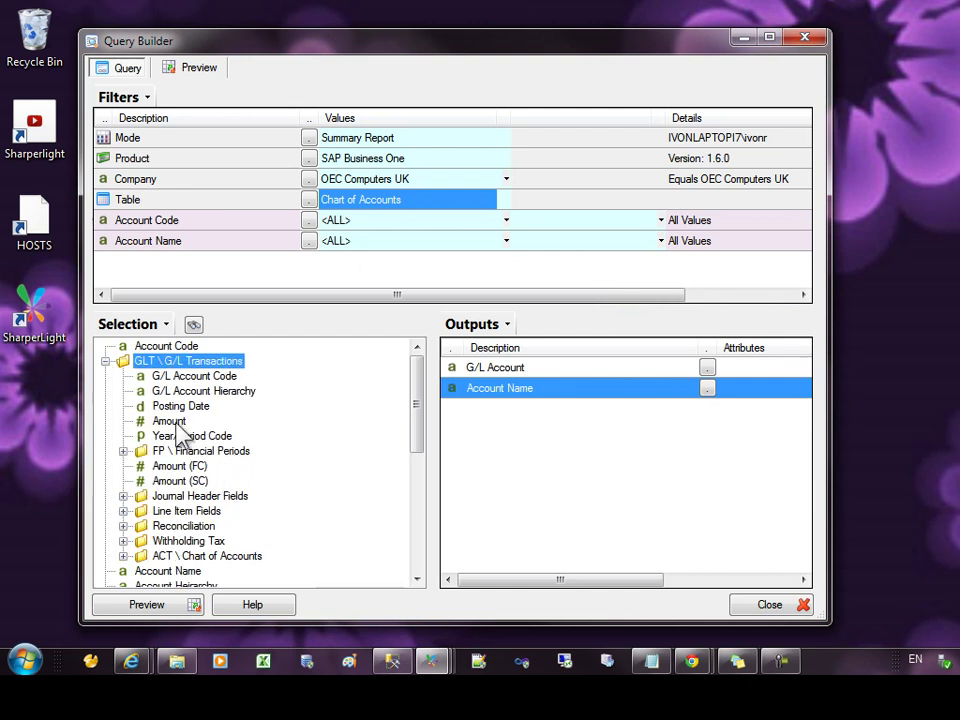
{"action": "left_click_drag", "start_coordinate": [172, 423], "coordinate": [478, 423]}
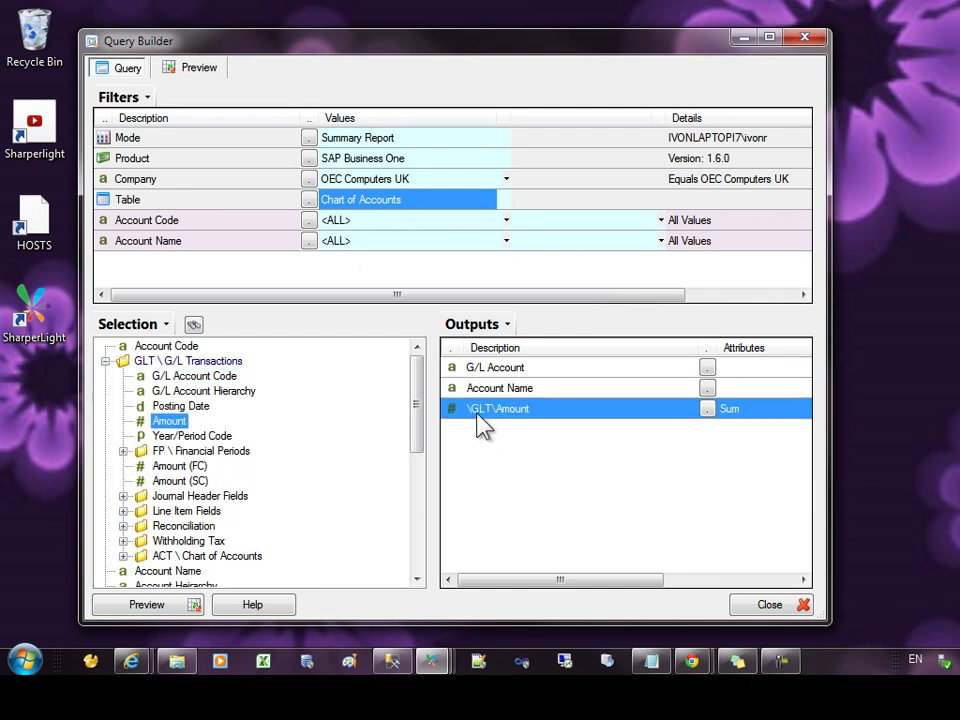
{"action": "left_click", "coordinate": [199, 70]}
{"action": "left_click", "coordinate": [345, 274]}
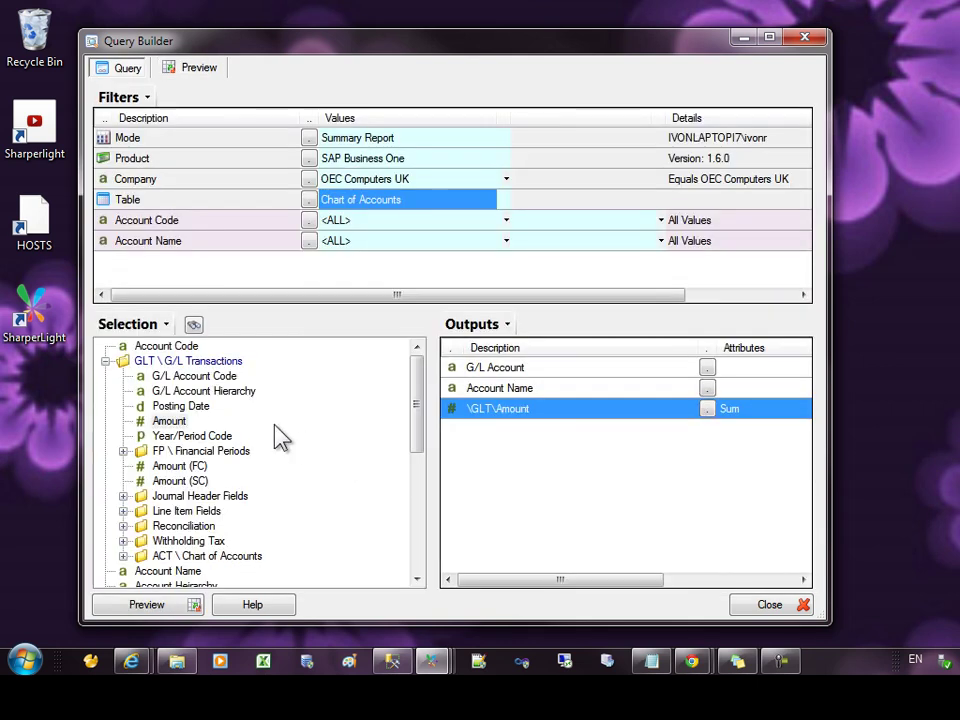
{"action": "right_click", "coordinate": [190, 362]}
{"action": "mouse_move", "coordinate": [300, 461]}
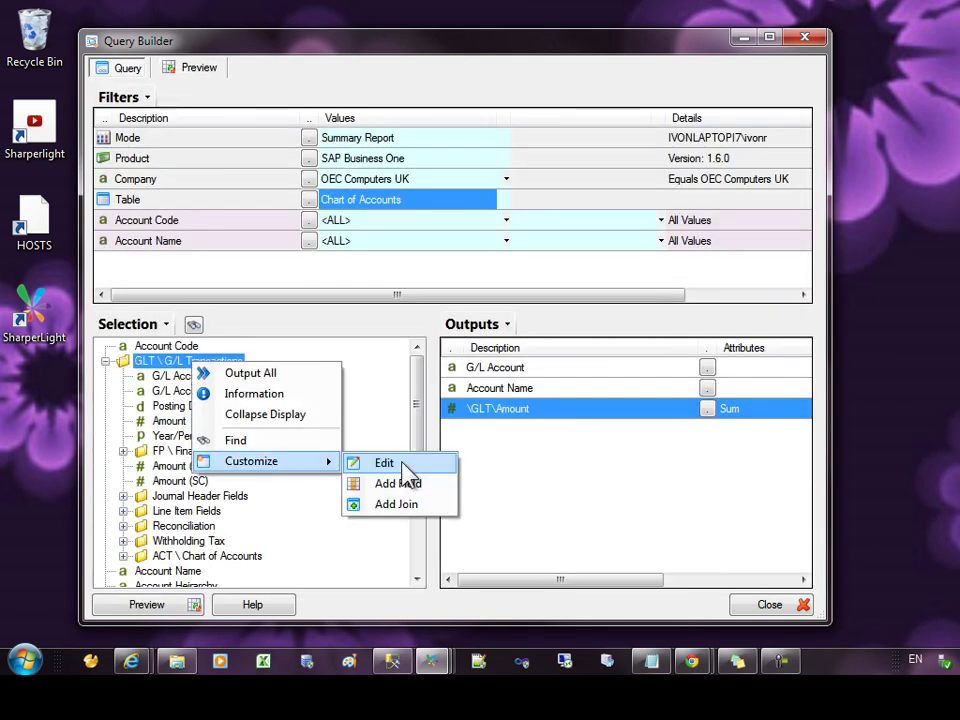
{"action": "left_click", "coordinate": [385, 463]}
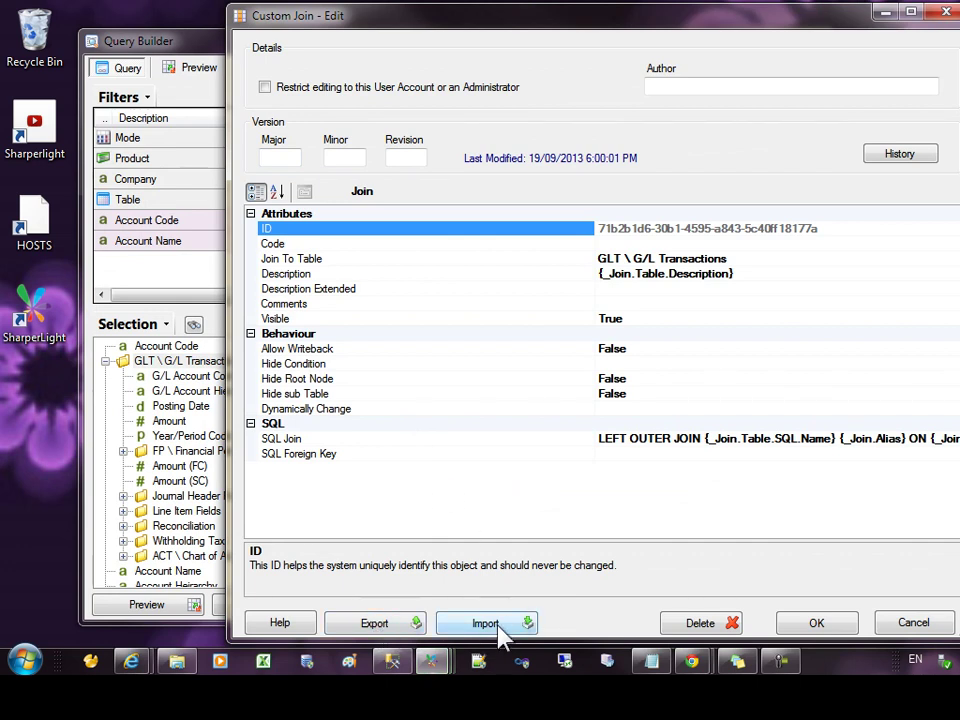
{"action": "left_click", "coordinate": [401, 628]}
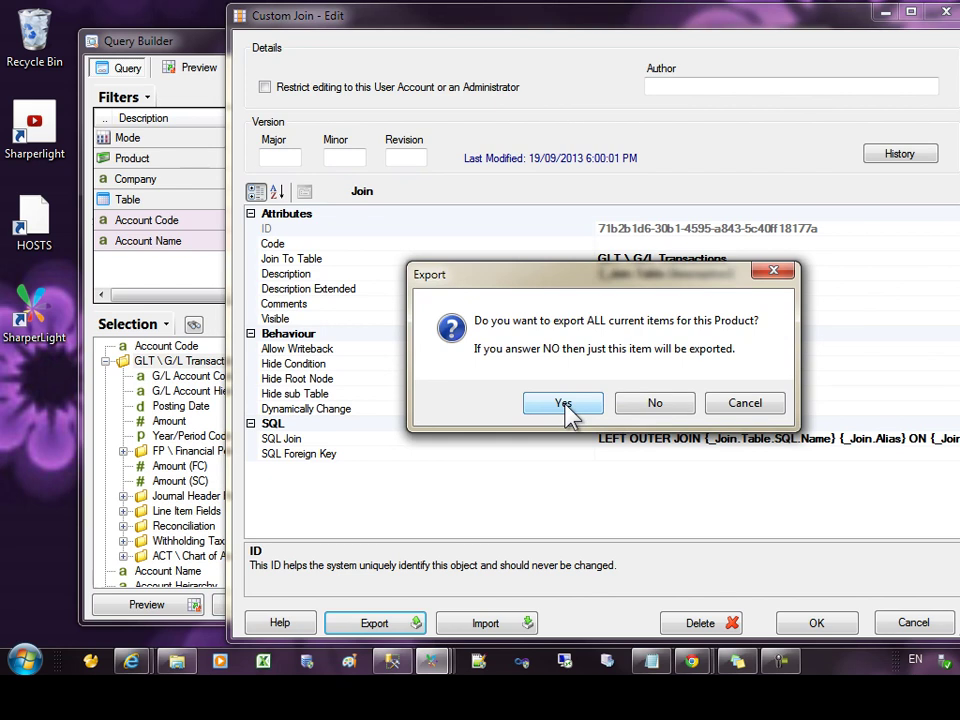
{"action": "left_click", "coordinate": [727, 404]}
Close the join editor unchanged and switch the query's product to System
{"action": "left_click", "coordinate": [915, 622]}
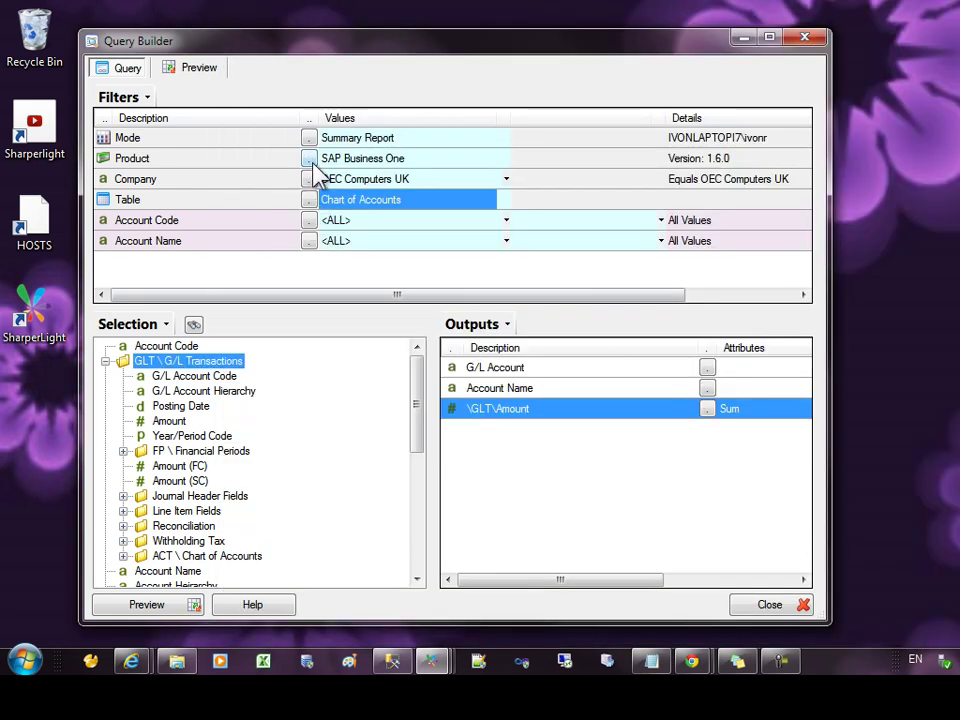
{"action": "left_click", "coordinate": [308, 158]}
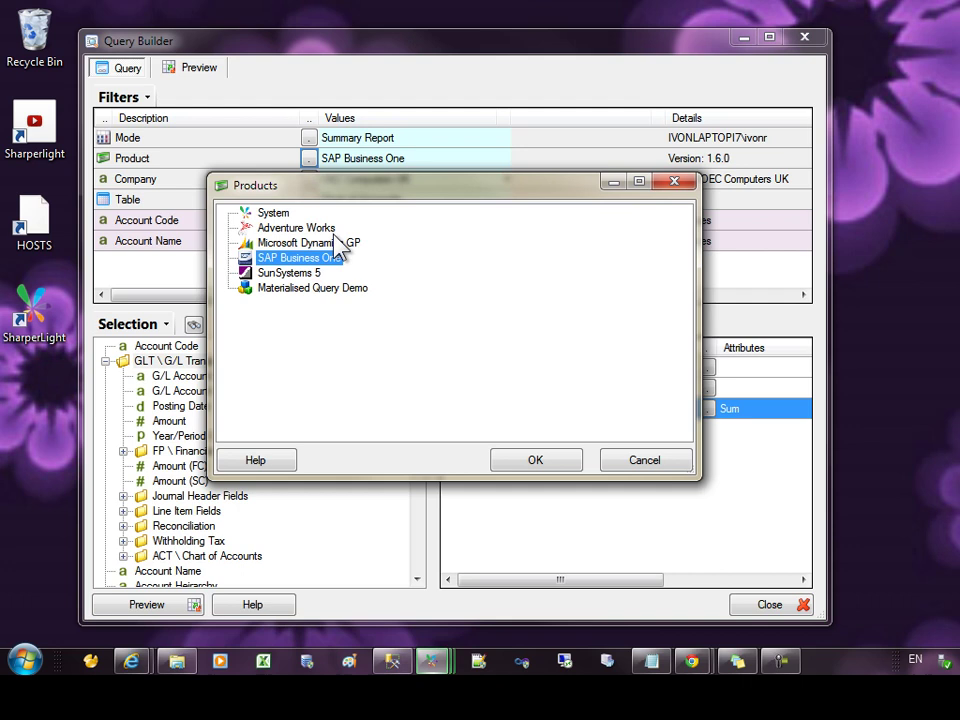
{"action": "double_click", "coordinate": [272, 213]}
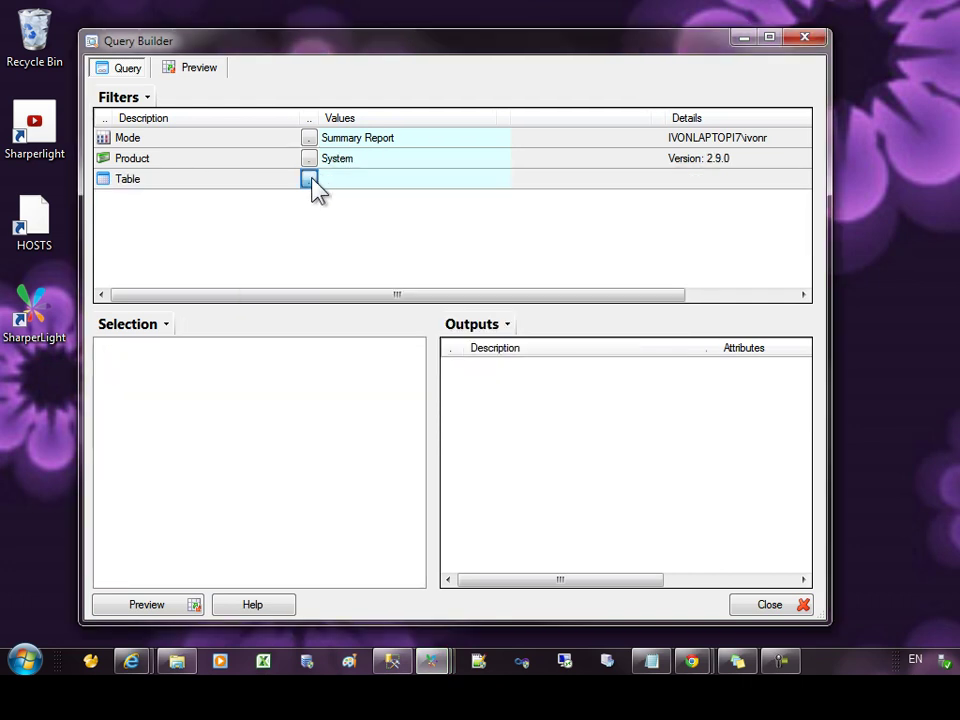
Choose the Datamodels \ Custom Fields and Joins table for the query
{"action": "left_click", "coordinate": [309, 179]}
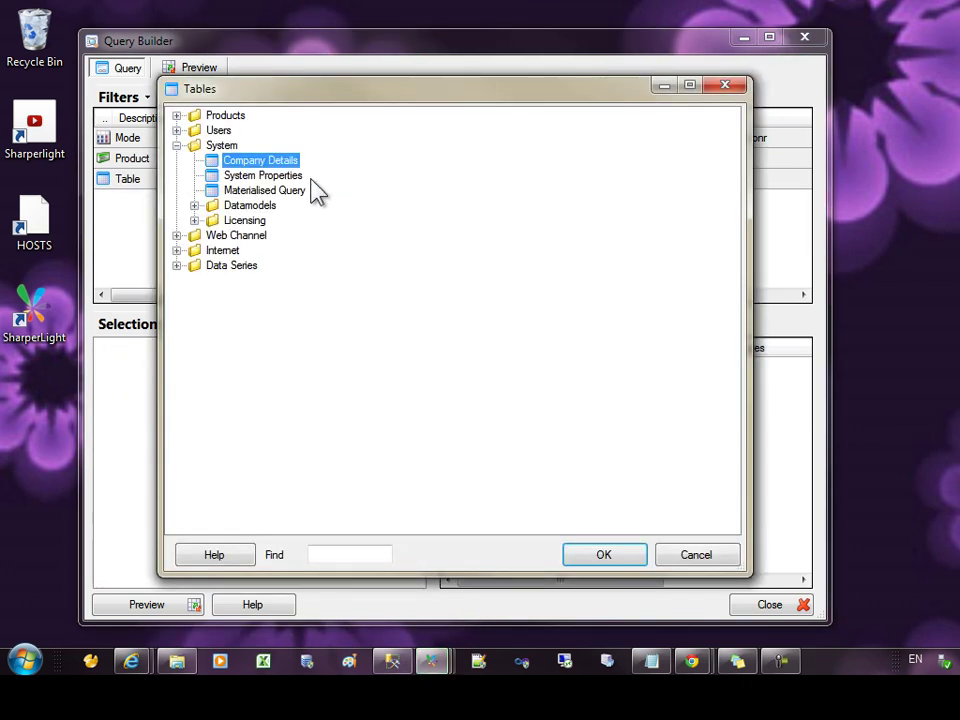
{"action": "left_click", "coordinate": [195, 205]}
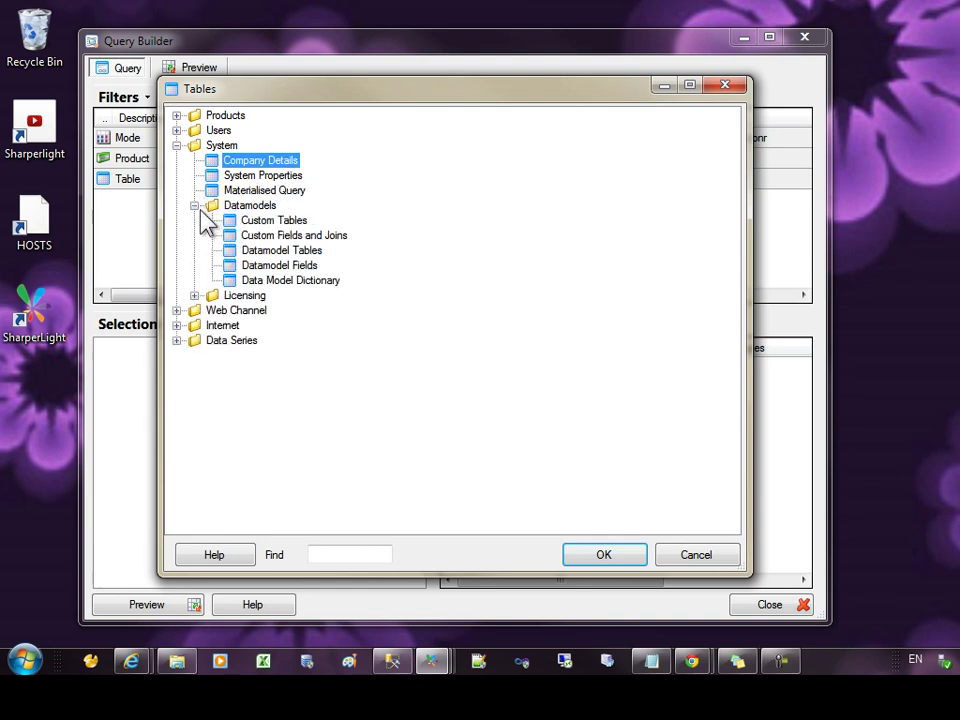
{"action": "left_click", "coordinate": [273, 224]}
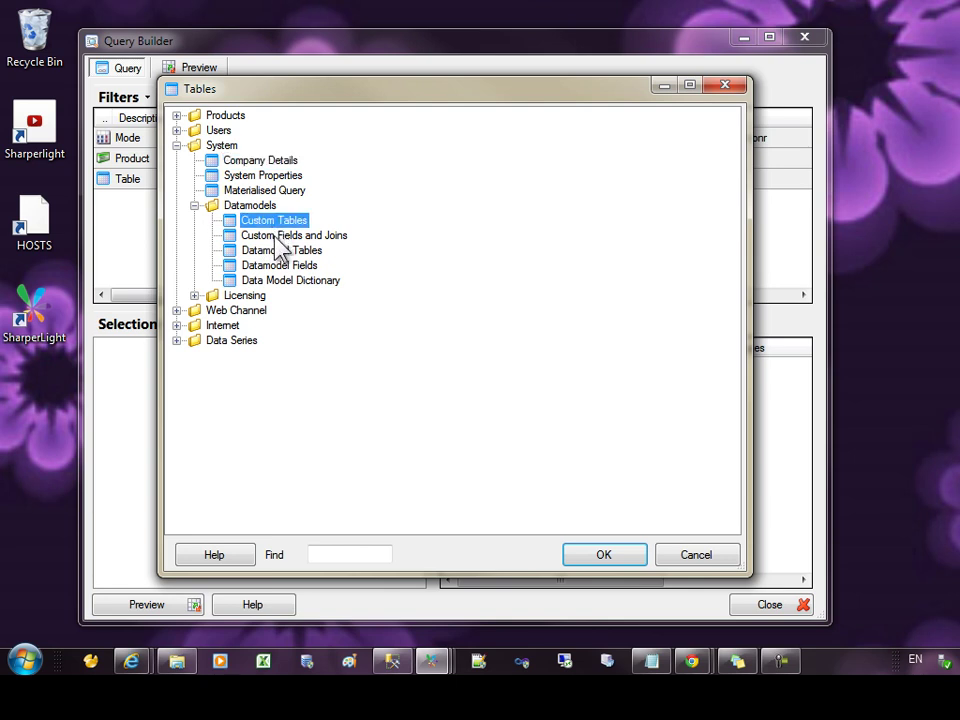
{"action": "double_click", "coordinate": [277, 239]}
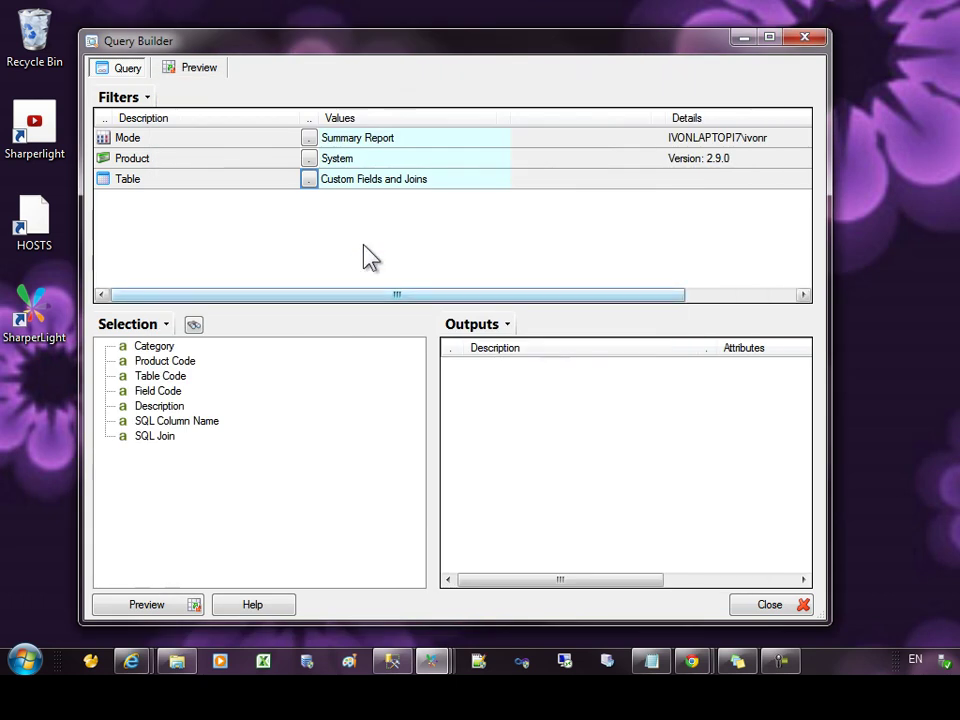
Filter the query to Product Code SAPBusOne
{"action": "left_click", "coordinate": [180, 361]}
{"action": "left_click_drag", "start_coordinate": [237, 294], "coordinate": [300, 208]}
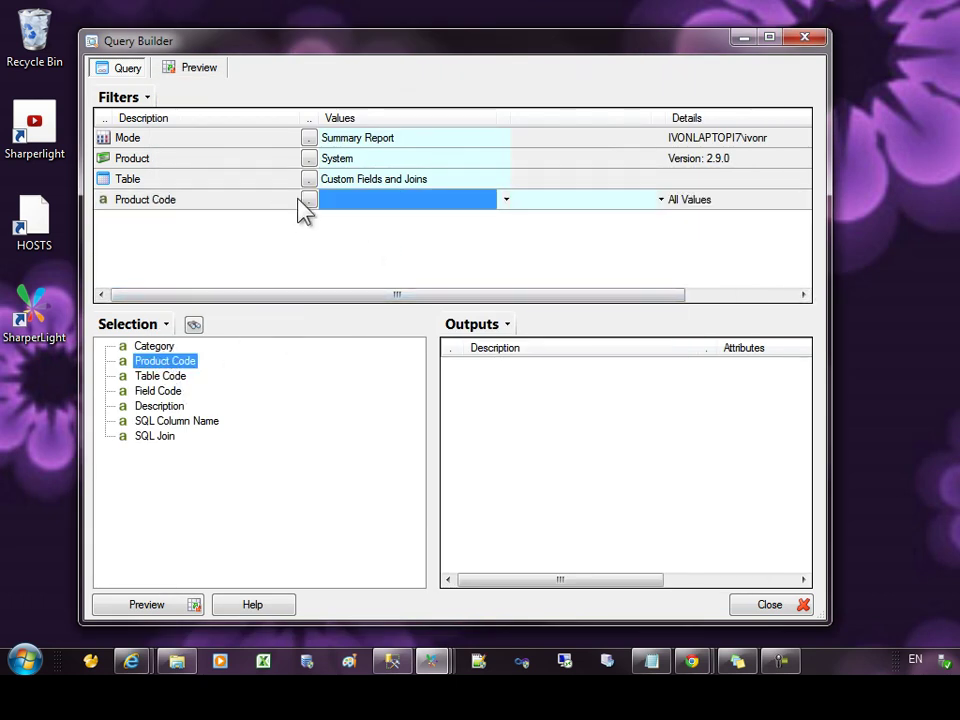
{"action": "left_click", "coordinate": [309, 200]}
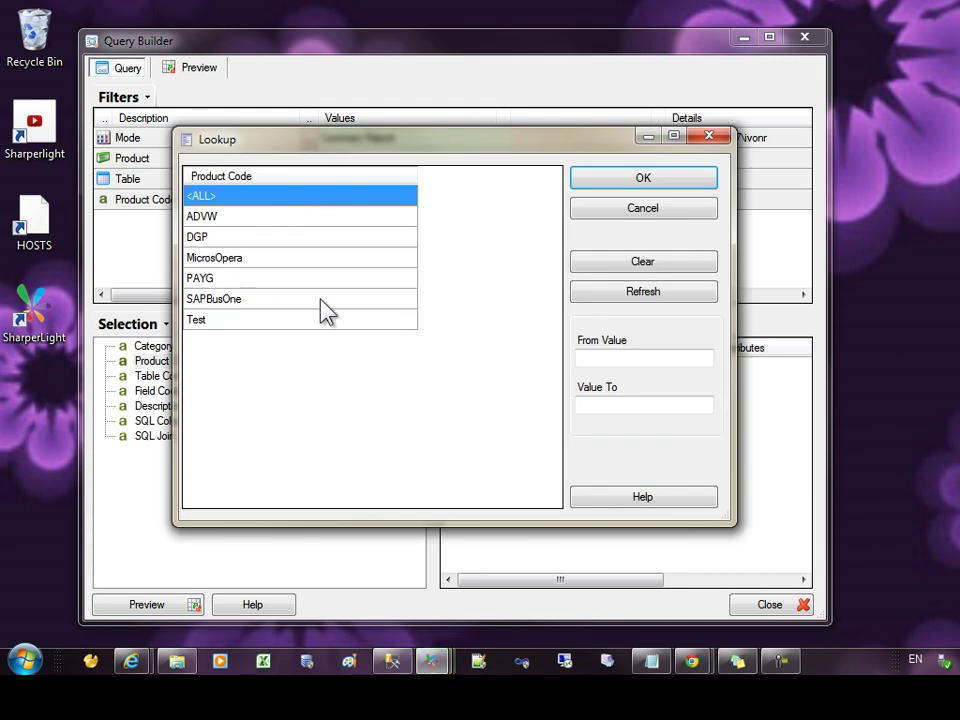
{"action": "left_click", "coordinate": [240, 299]}
{"action": "left_click", "coordinate": [642, 178]}
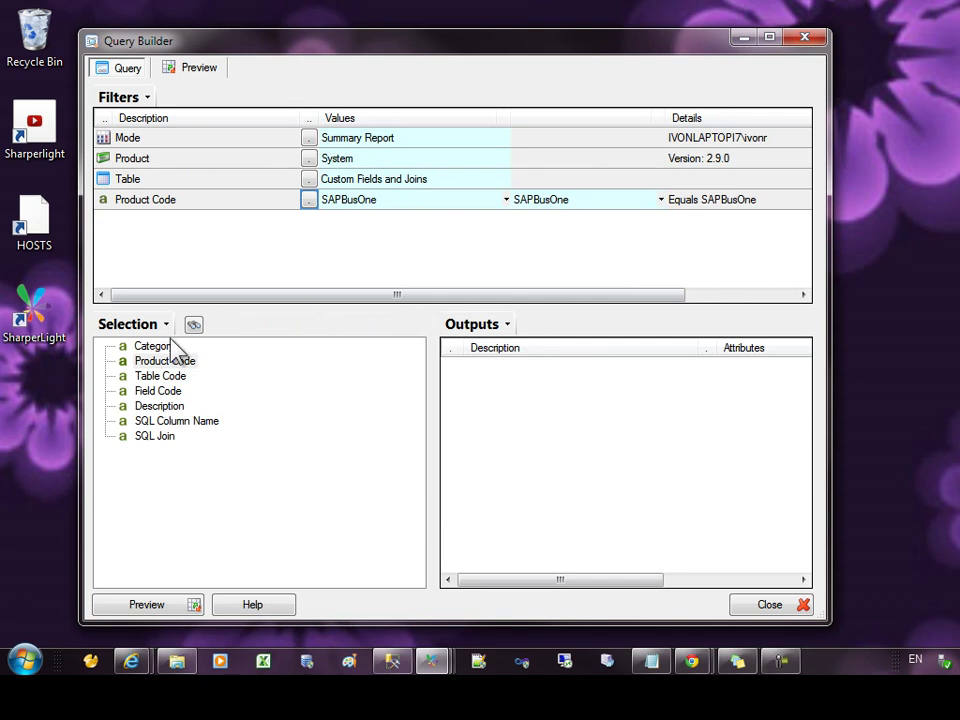
Output all available fields, preview the custom joins list, then return to design
{"action": "left_click", "coordinate": [158, 346]}
{"action": "right_click", "coordinate": [167, 346]}
{"action": "left_click", "coordinate": [225, 399]}
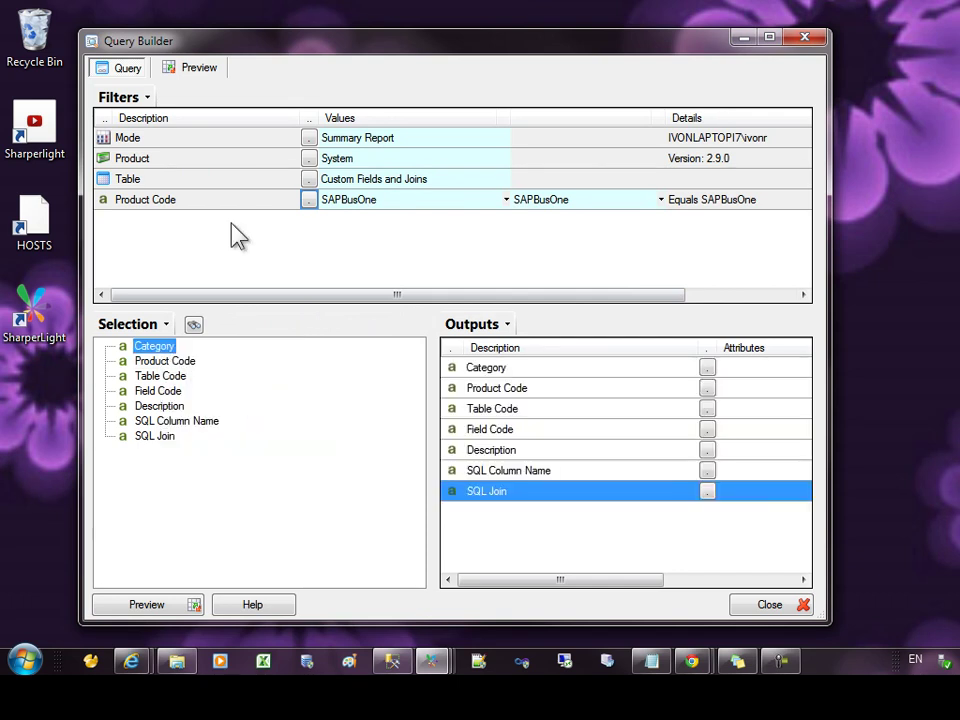
{"action": "left_click", "coordinate": [203, 72]}
{"action": "key", "text": "ctrl+Tab"}
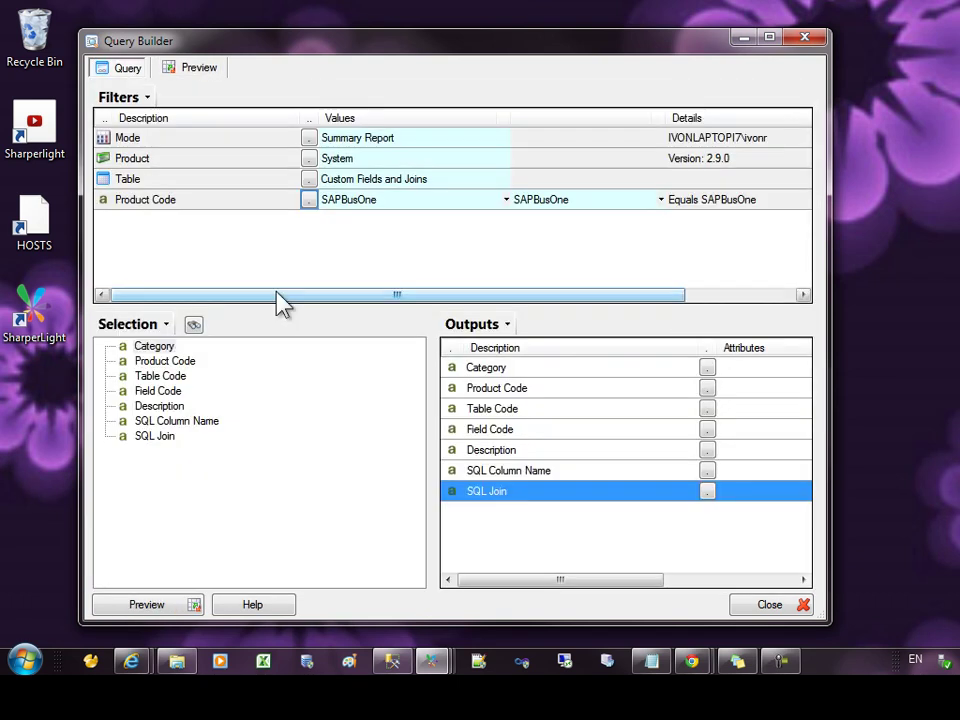